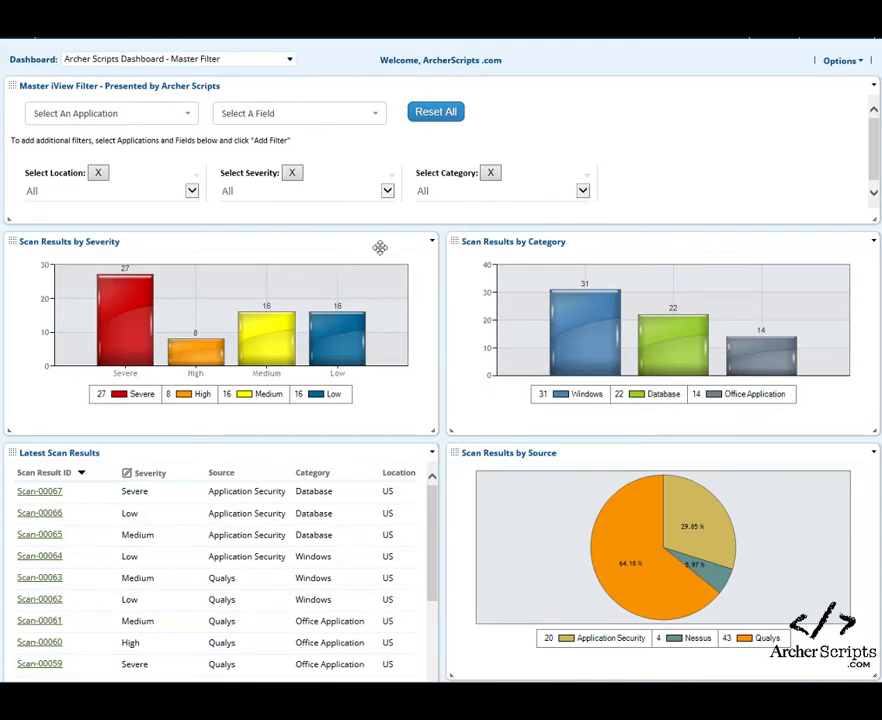
- Filter the dashboard's scan results to location US, severity Severe and category Windows
{"action": "left_click", "coordinate": [192, 191]}
{"action": "left_click", "coordinate": [106, 251]}
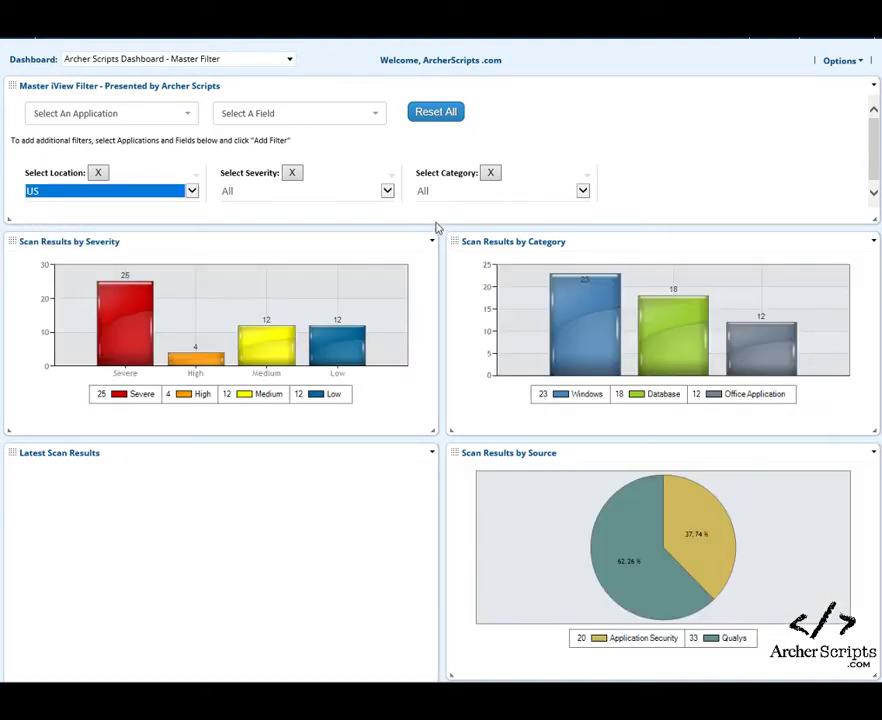
{"action": "left_click", "coordinate": [388, 191]}
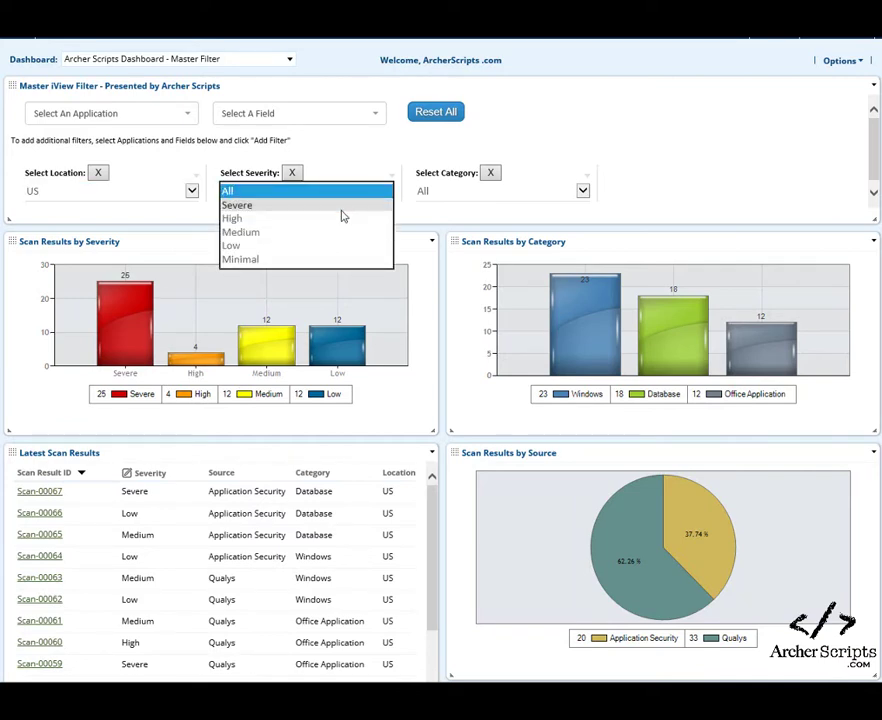
{"action": "left_click", "coordinate": [345, 208]}
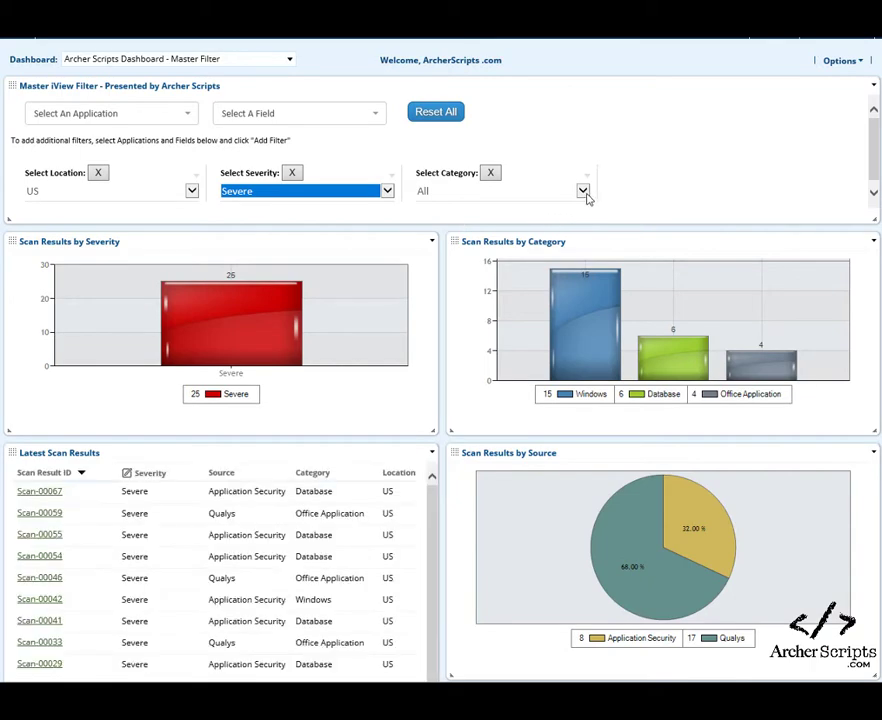
{"action": "left_click", "coordinate": [584, 193]}
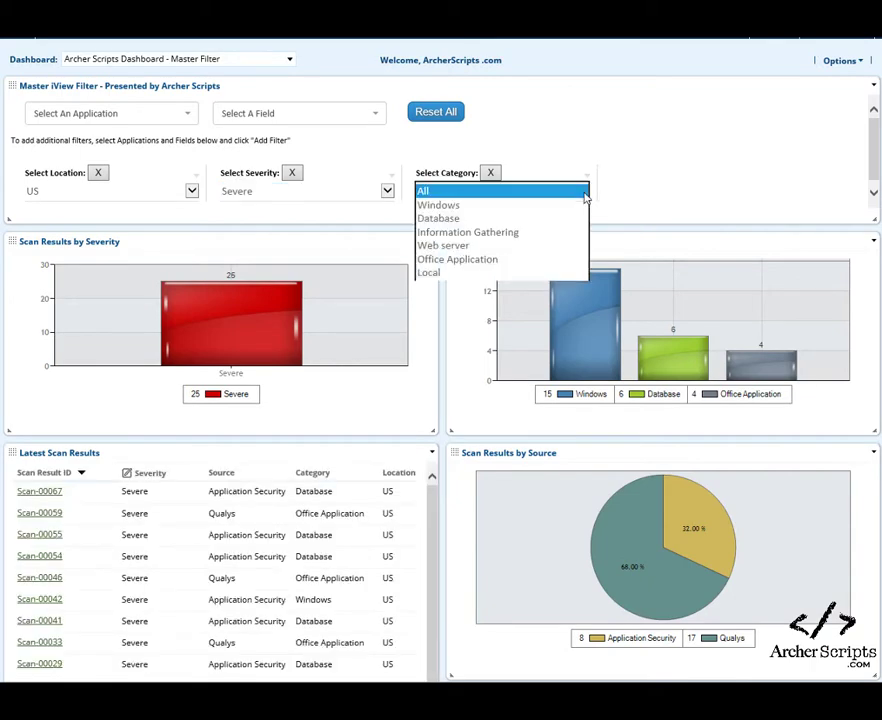
{"action": "left_click", "coordinate": [528, 206]}
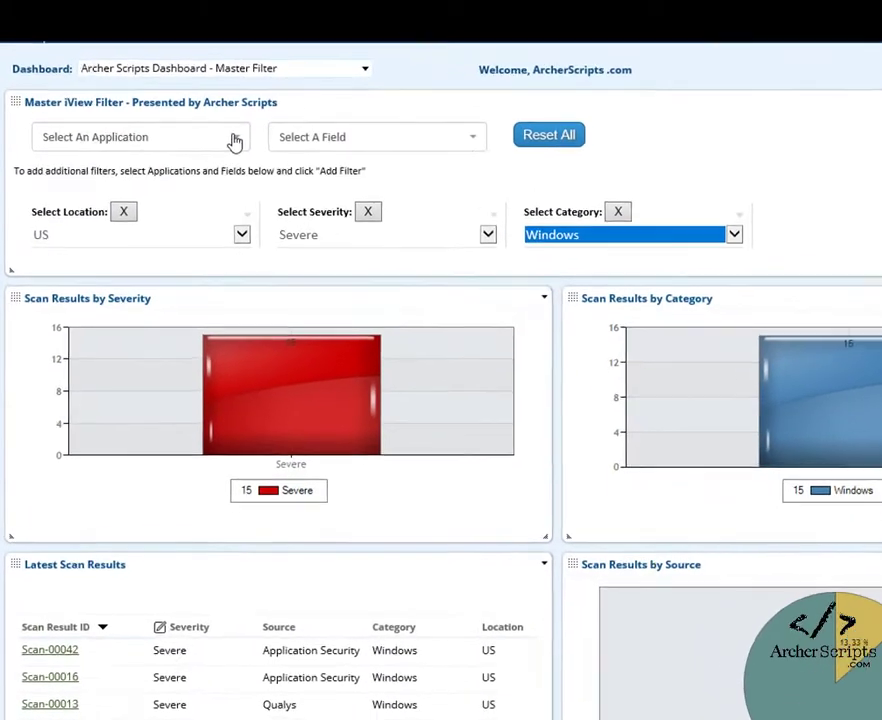
- Add a filter on the Source field of Vulnerability Scan Results to the dashboard and set it to Qualys
{"action": "left_click", "coordinate": [198, 120]}
{"action": "type", "text": "scan"}
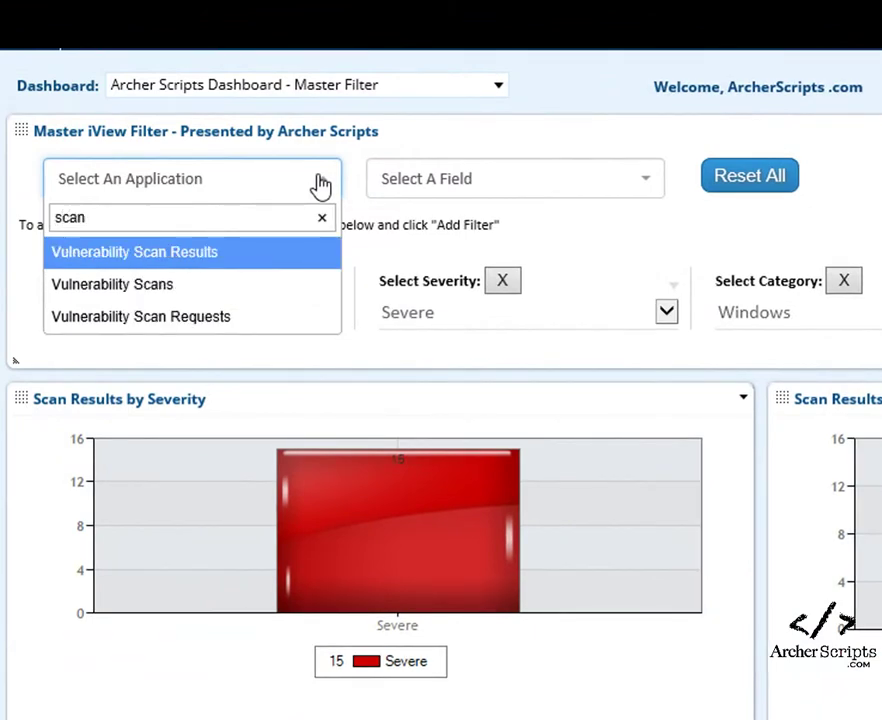
{"action": "key", "text": "Return"}
{"action": "left_click", "coordinate": [636, 190]}
{"action": "type", "text": "sou"}
{"action": "key", "text": "Return"}
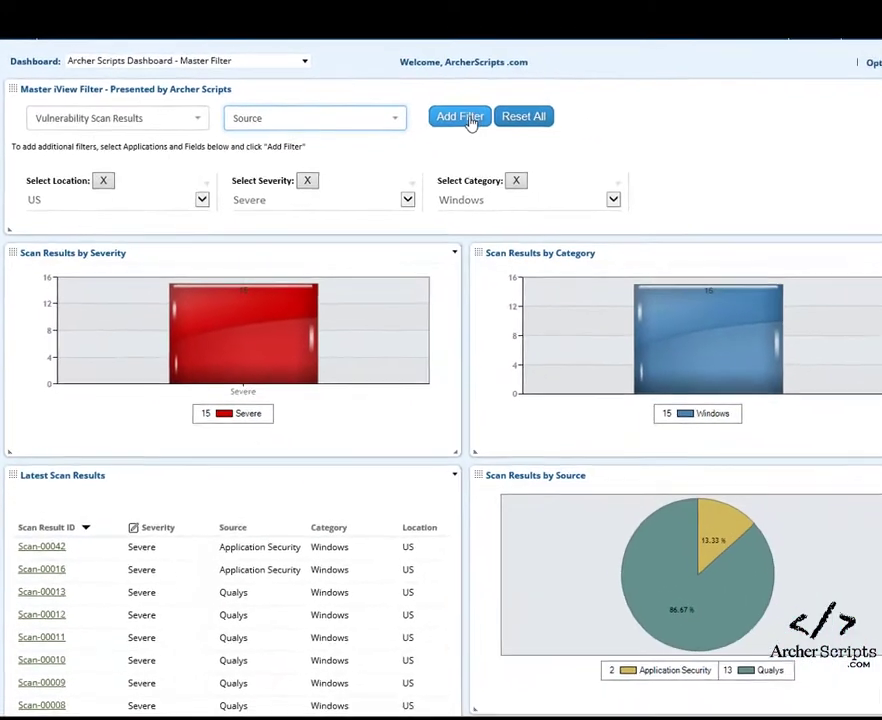
{"action": "left_click", "coordinate": [746, 174]}
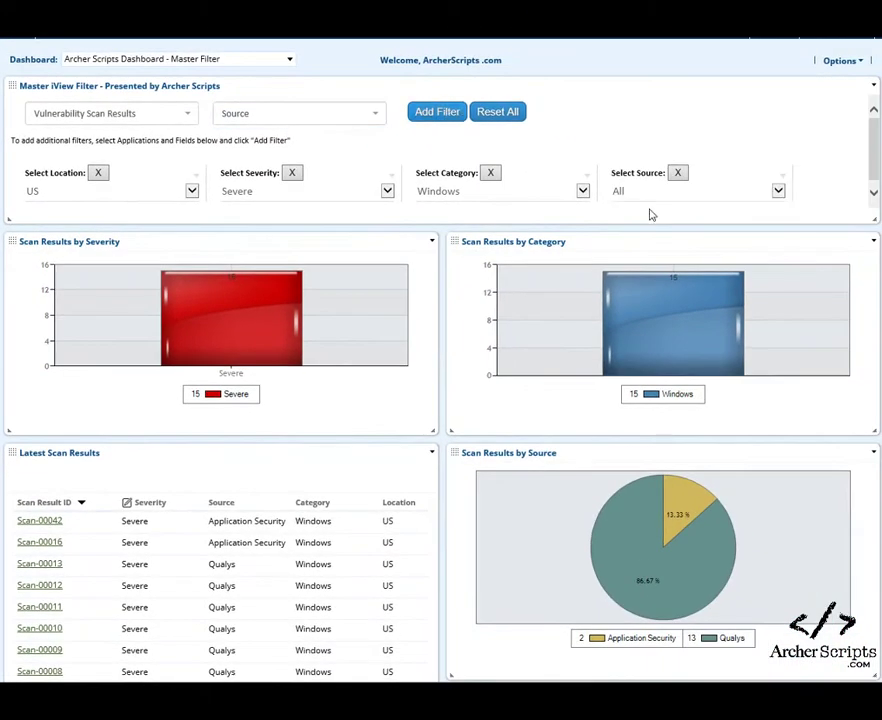
{"action": "left_click", "coordinate": [779, 191]}
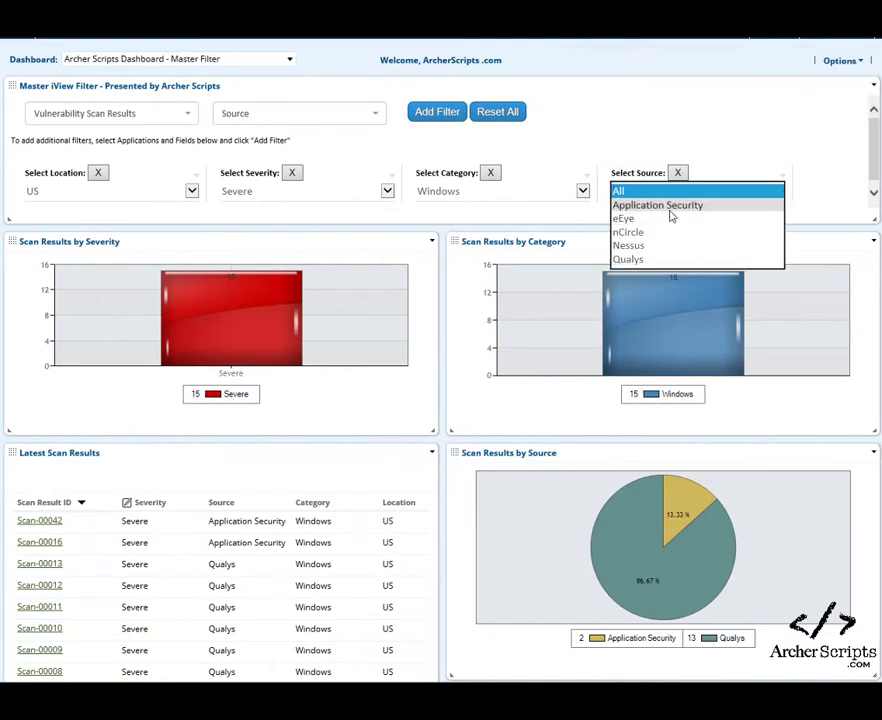
{"action": "left_click", "coordinate": [650, 260]}
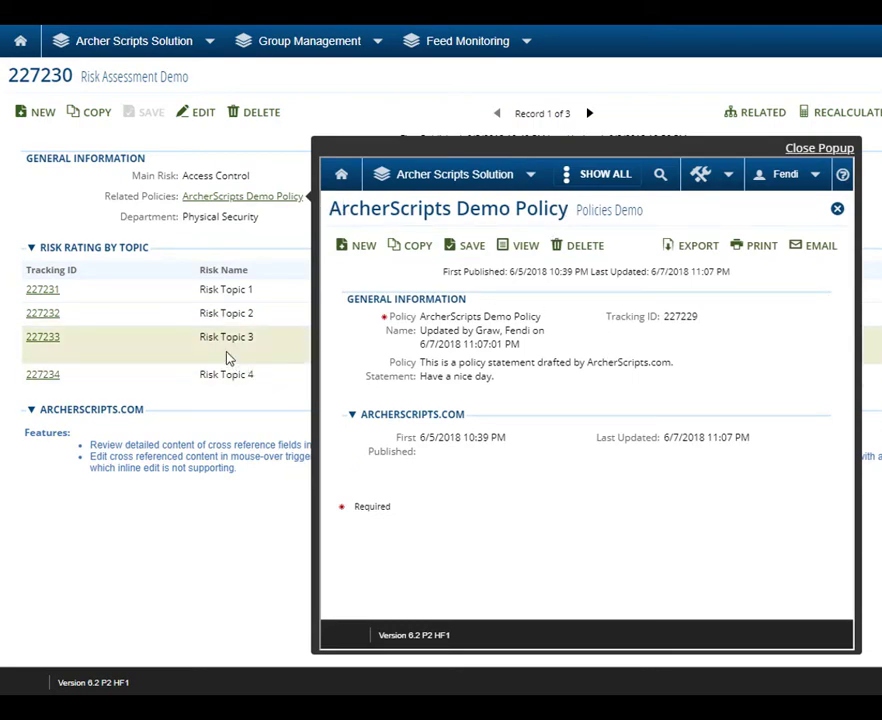
- Preview the Risk Topic 1 to 4 records of the risk assessment in popups, and close the popup
{"action": "left_click", "coordinate": [46, 291]}
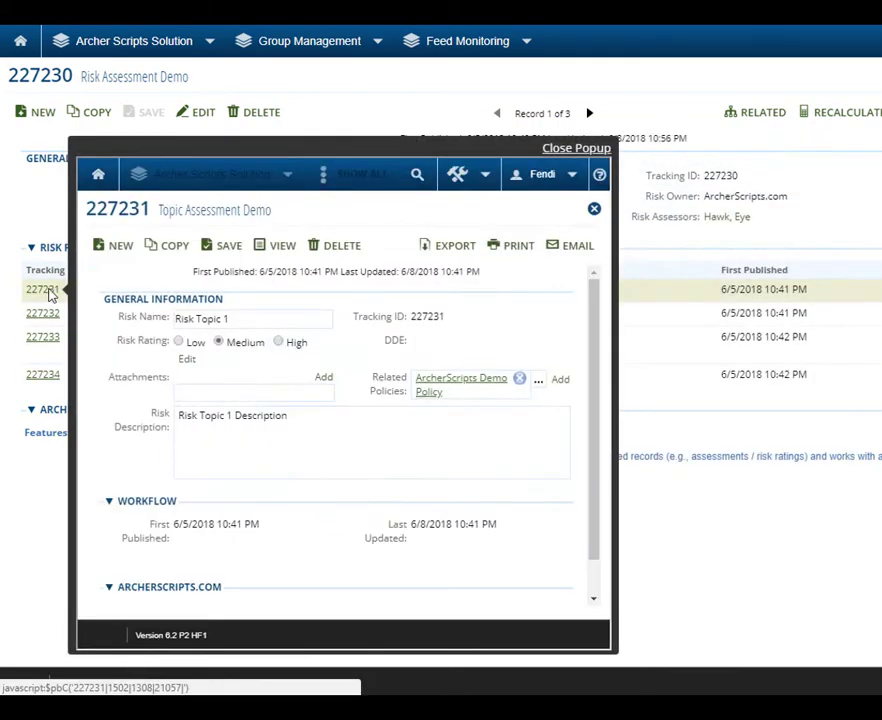
{"action": "left_click", "coordinate": [48, 316]}
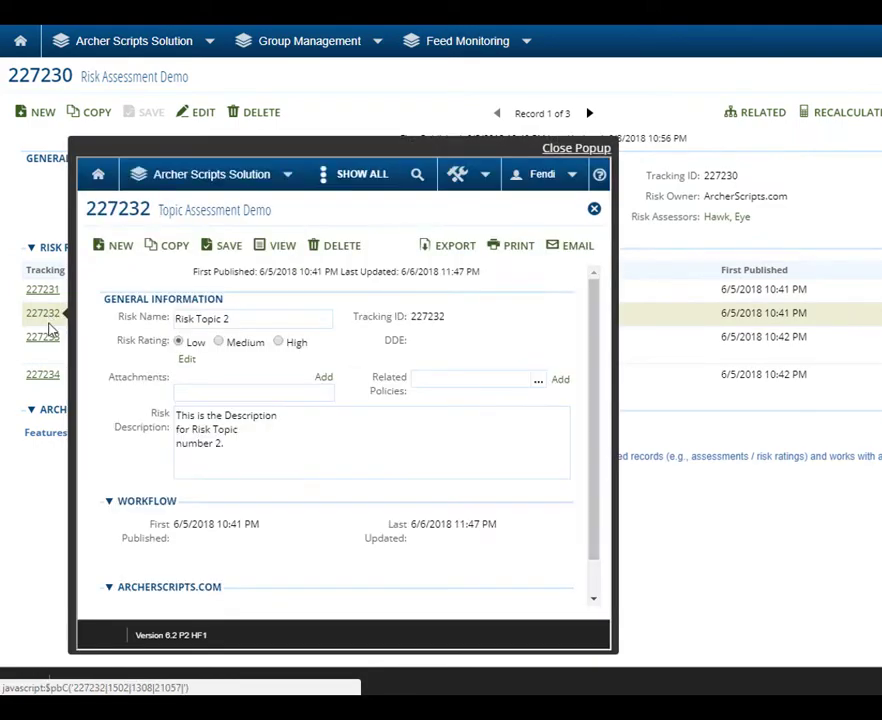
{"action": "left_click", "coordinate": [51, 337]}
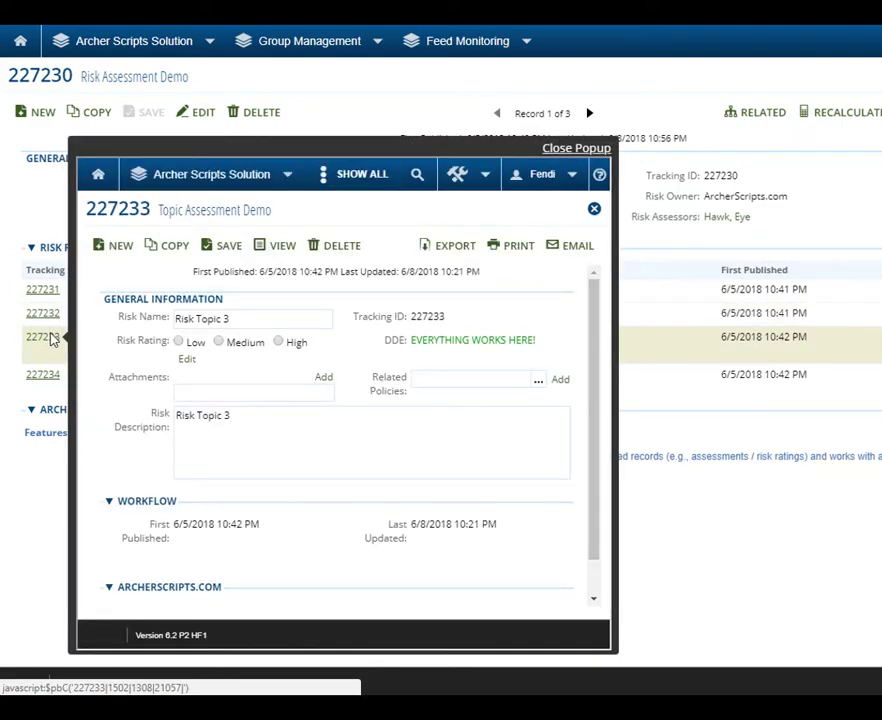
{"action": "left_click", "coordinate": [52, 377]}
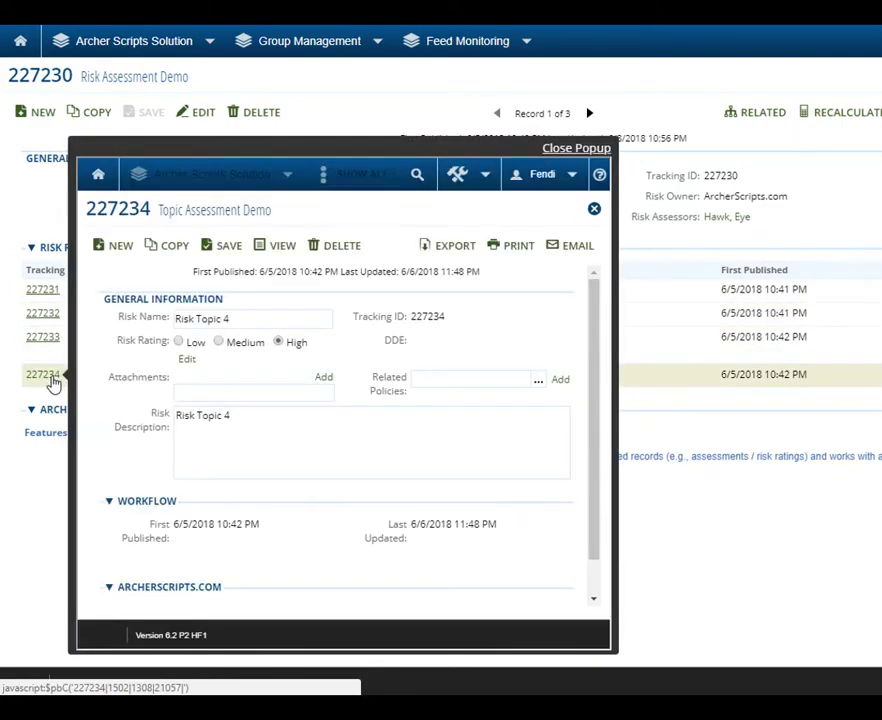
{"action": "left_click", "coordinate": [590, 150]}
- Open the Risk Topic 1 popup, try the Medium and High risk ratings, and leave the rating unselected
{"action": "mouse_move", "coordinate": [45, 290]}
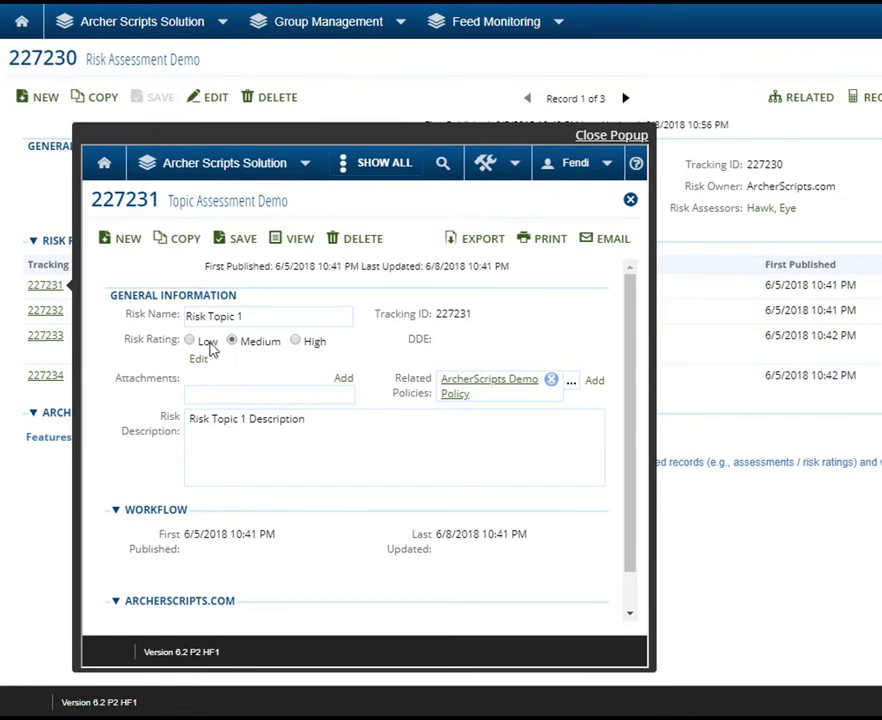
{"action": "triple_click", "coordinate": [158, 339]}
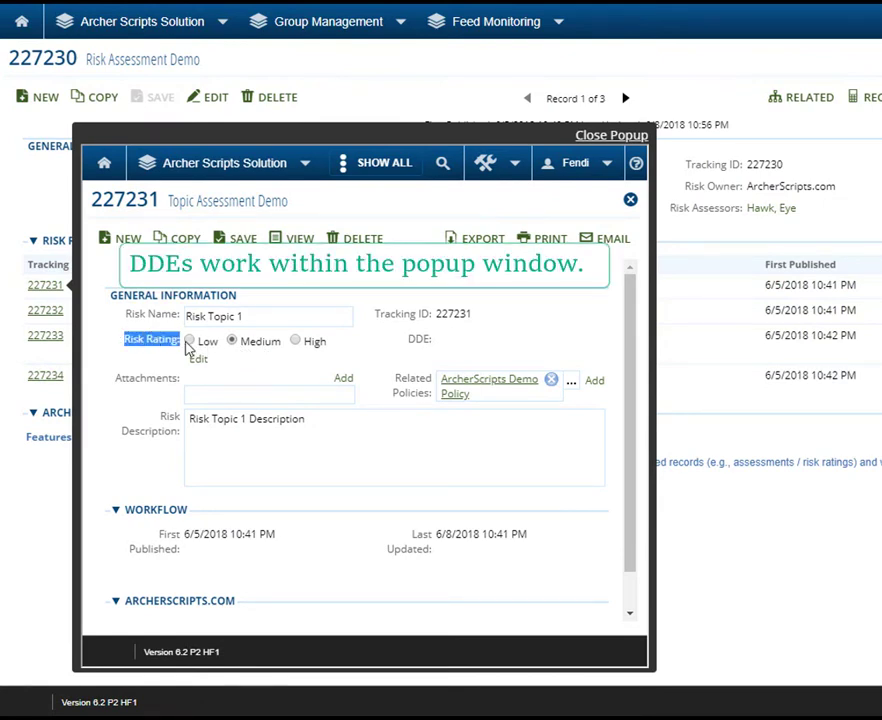
{"action": "left_click", "coordinate": [233, 342]}
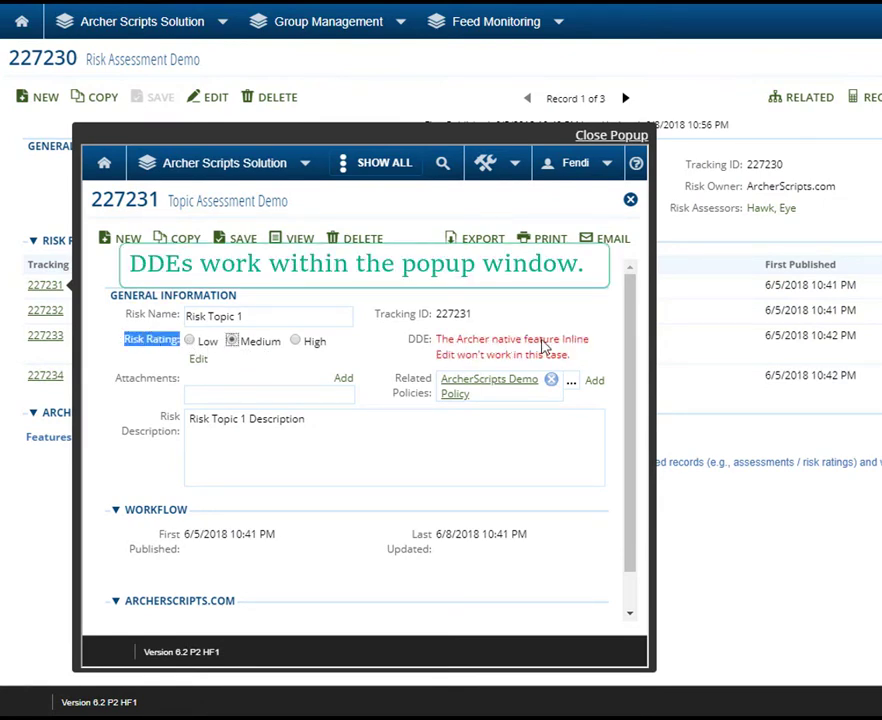
{"action": "left_click", "coordinate": [296, 342]}
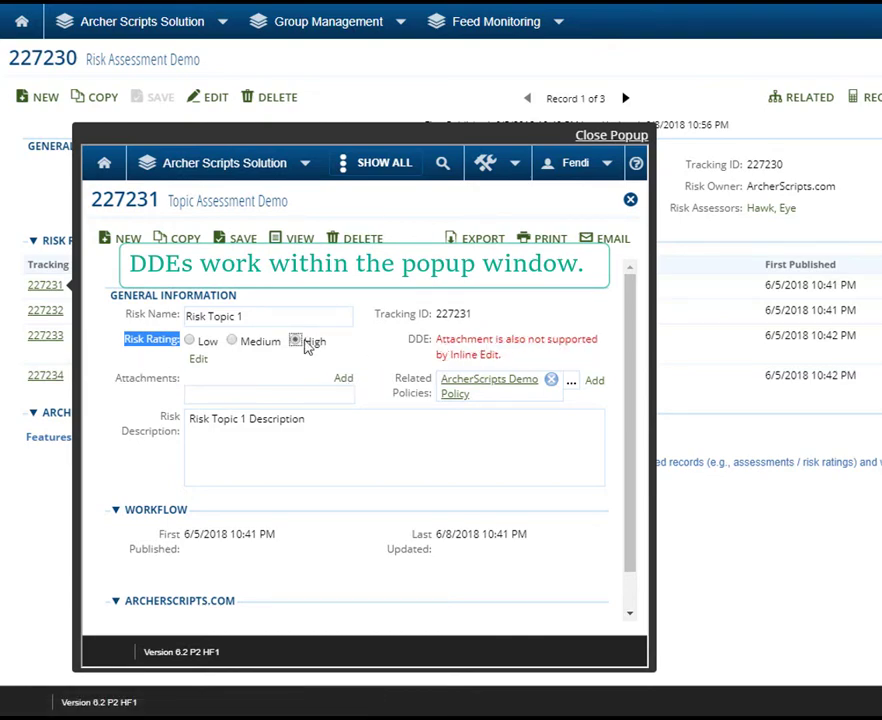
{"action": "left_click", "coordinate": [296, 342]}
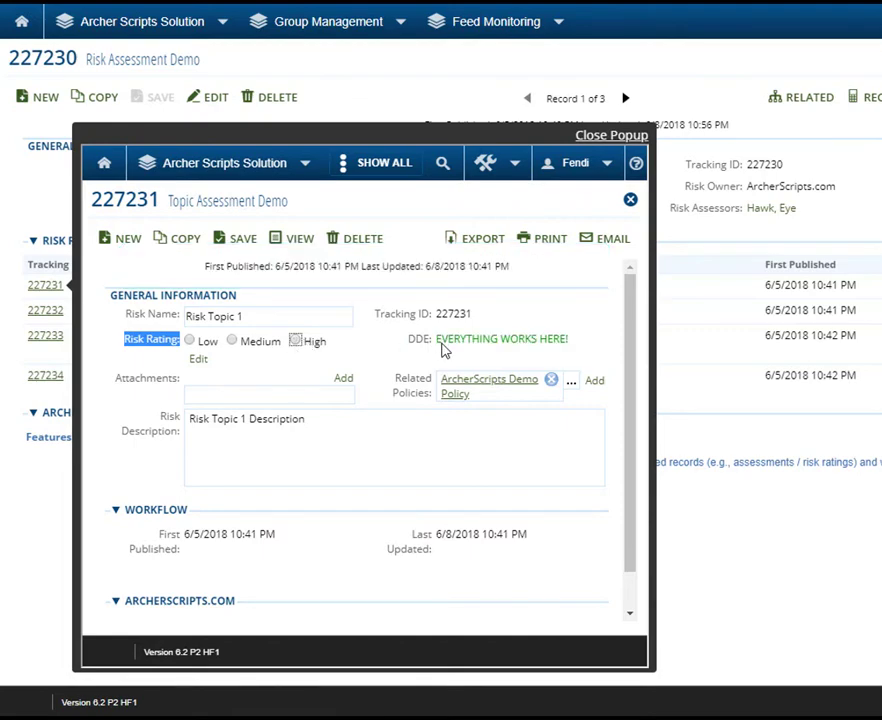
{"action": "left_click_drag", "start_coordinate": [441, 343], "coordinate": [571, 347]}
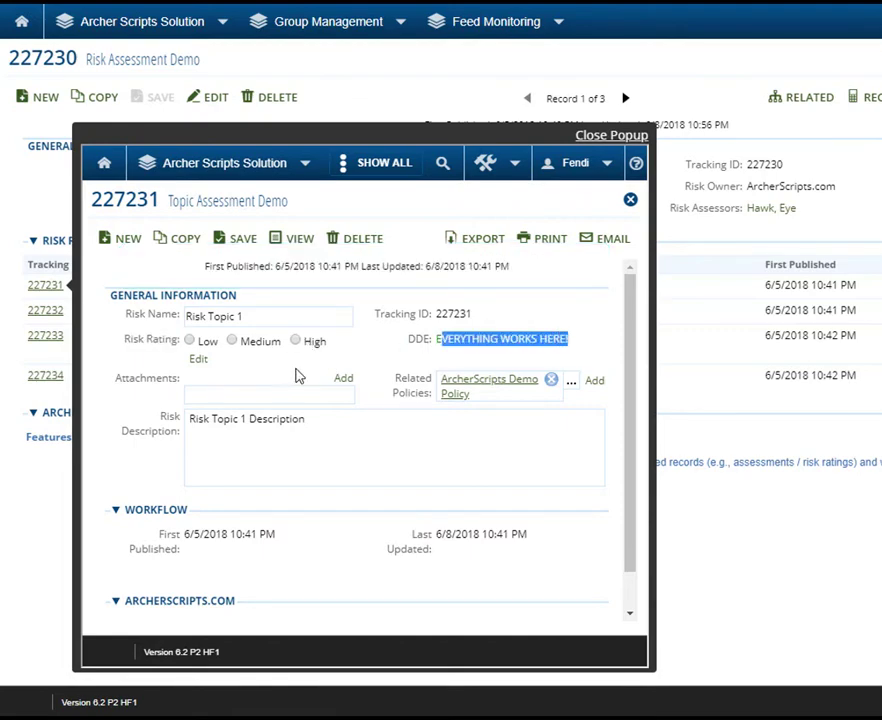
- Upload ArcherScripts.com.txt as an attachment to the Risk Topic 1 record
{"action": "double_click", "coordinate": [157, 377]}
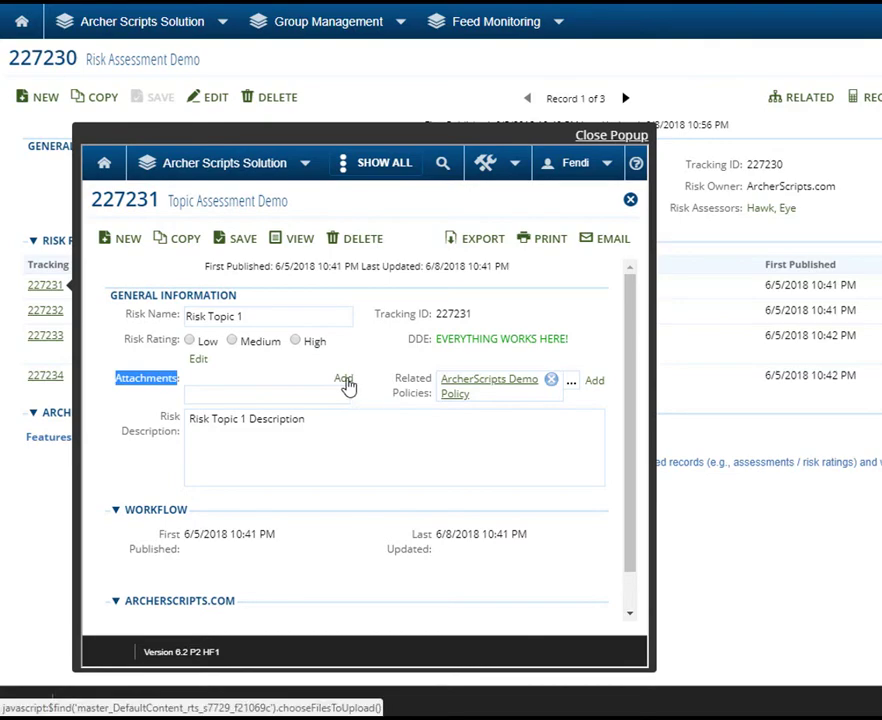
{"action": "left_click", "coordinate": [344, 381]}
{"action": "left_click", "coordinate": [193, 378]}
{"action": "double_click", "coordinate": [254, 296]}
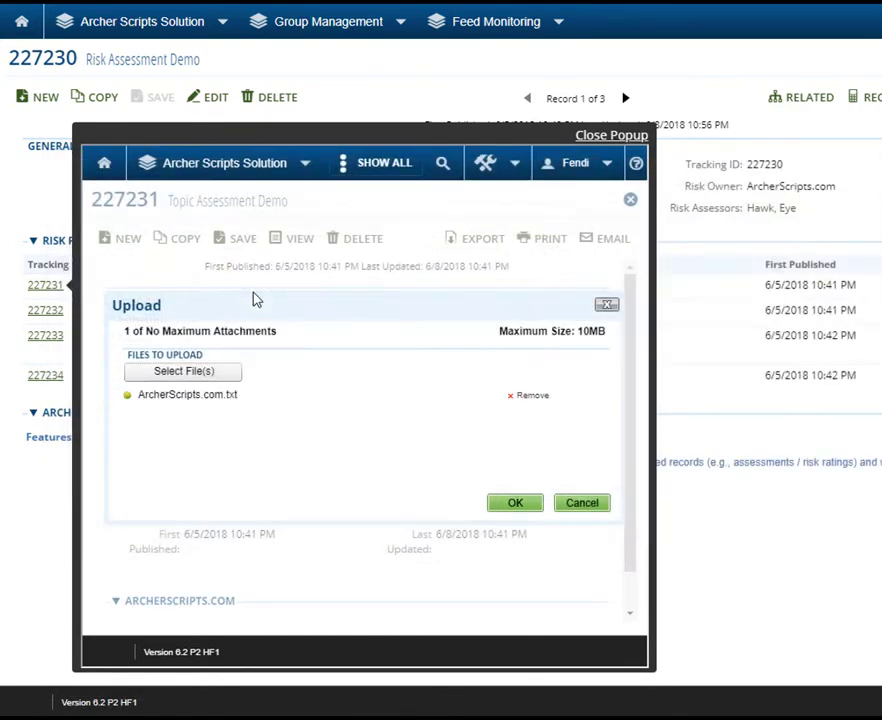
{"action": "left_click", "coordinate": [518, 503]}
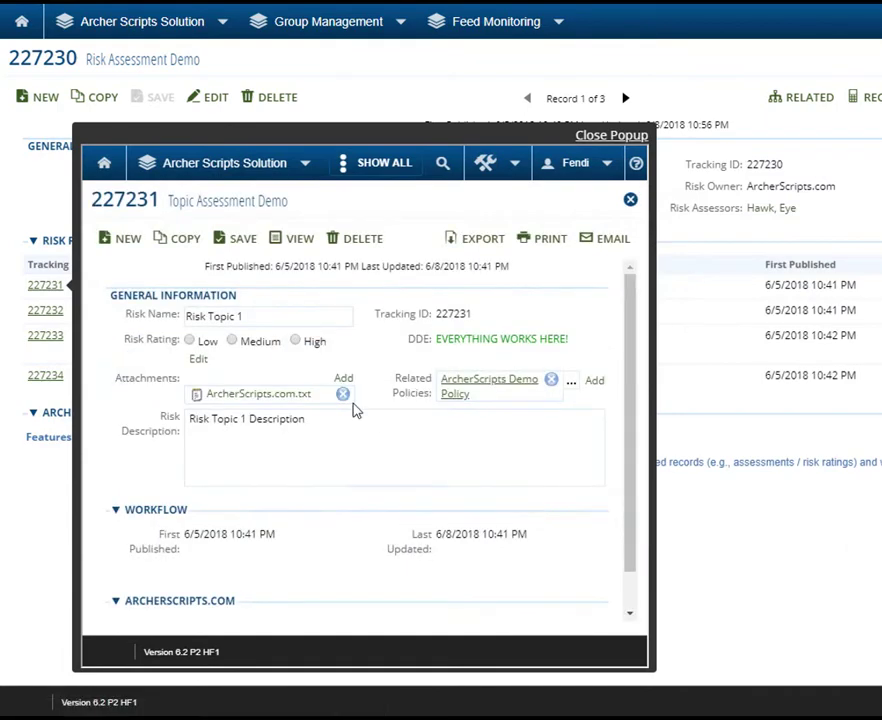
- Remove the related policy from Risk Topic 1 and link ArcherScripts Demo Policy again through the record lookup
{"action": "left_click", "coordinate": [551, 380]}
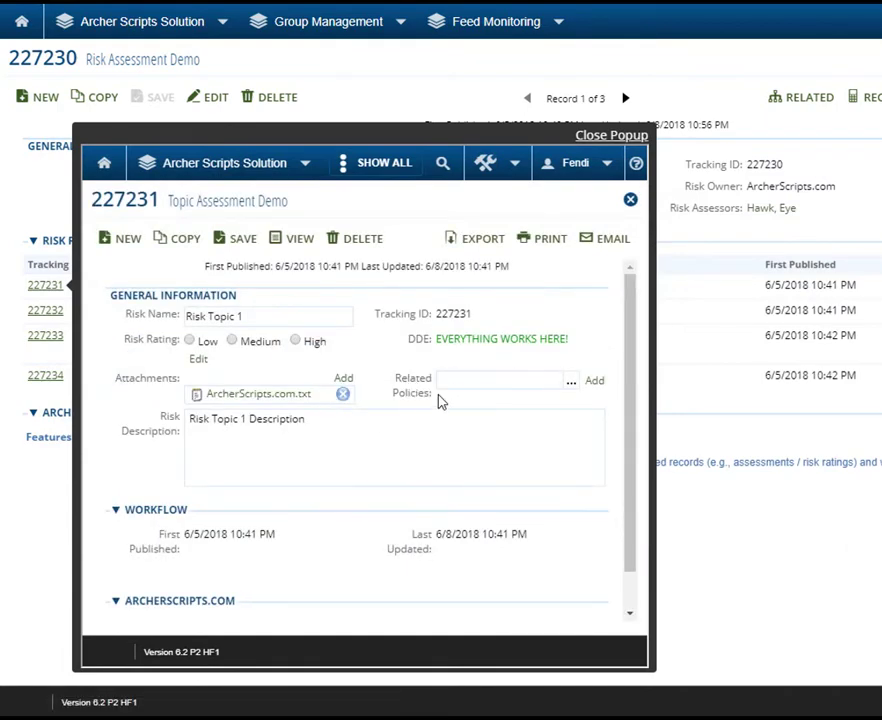
{"action": "left_click", "coordinate": [570, 381]}
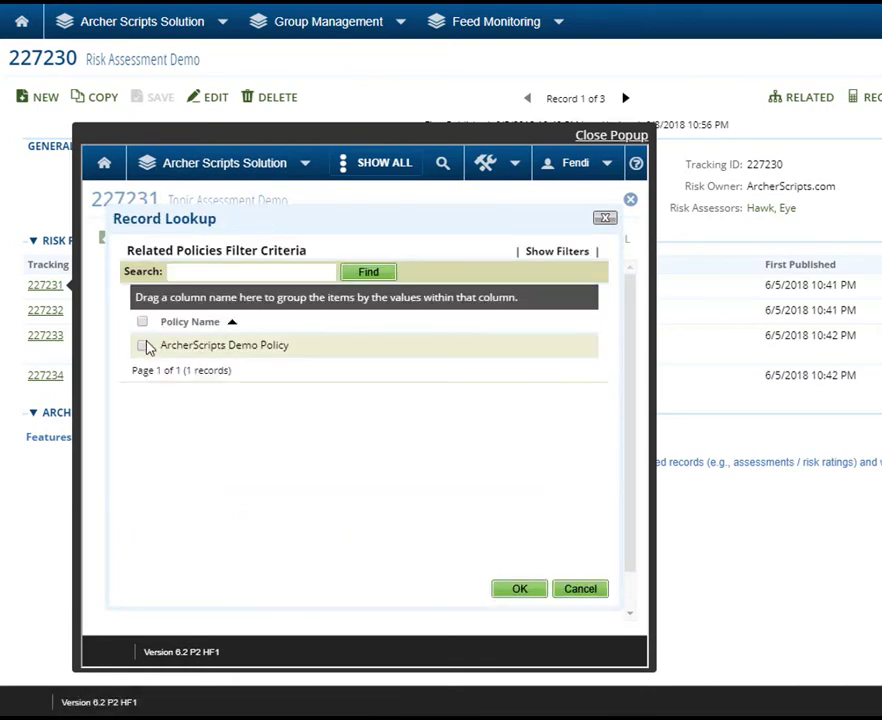
{"action": "left_click", "coordinate": [142, 346]}
{"action": "left_click", "coordinate": [518, 588]}
- Replace Risk Topic 1's description with a note about the popup window, ending "Dont forget to save your record.", and save and close the record
{"action": "left_click", "coordinate": [366, 431]}
{"action": "key", "text": "ctrl+a"}
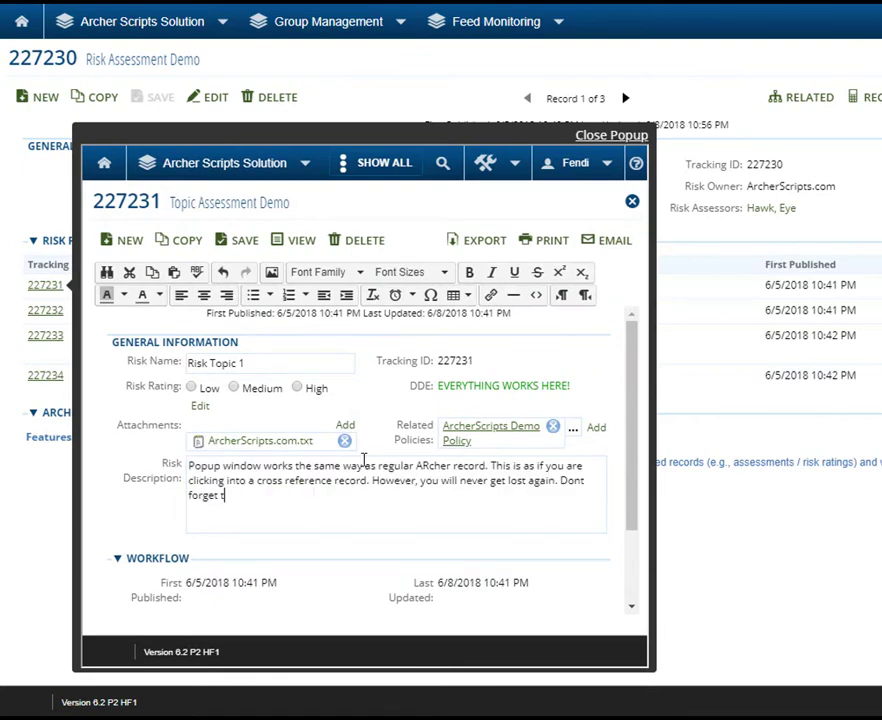
{"action": "type", "text": "o save your record."}
{"action": "left_click", "coordinate": [245, 240]}
{"action": "left_click", "coordinate": [605, 136]}
- Attach ArcherScripts.com.txt to Risk Topic 3, set its risk rating to High, and save and close the popup record
{"action": "mouse_move", "coordinate": [48, 337]}
{"action": "left_click", "coordinate": [343, 380]}
{"action": "left_click", "coordinate": [228, 373]}
{"action": "double_click", "coordinate": [272, 287]}
{"action": "left_click", "coordinate": [512, 500]}
{"action": "left_click", "coordinate": [296, 341]}
{"action": "left_click", "coordinate": [222, 247]}
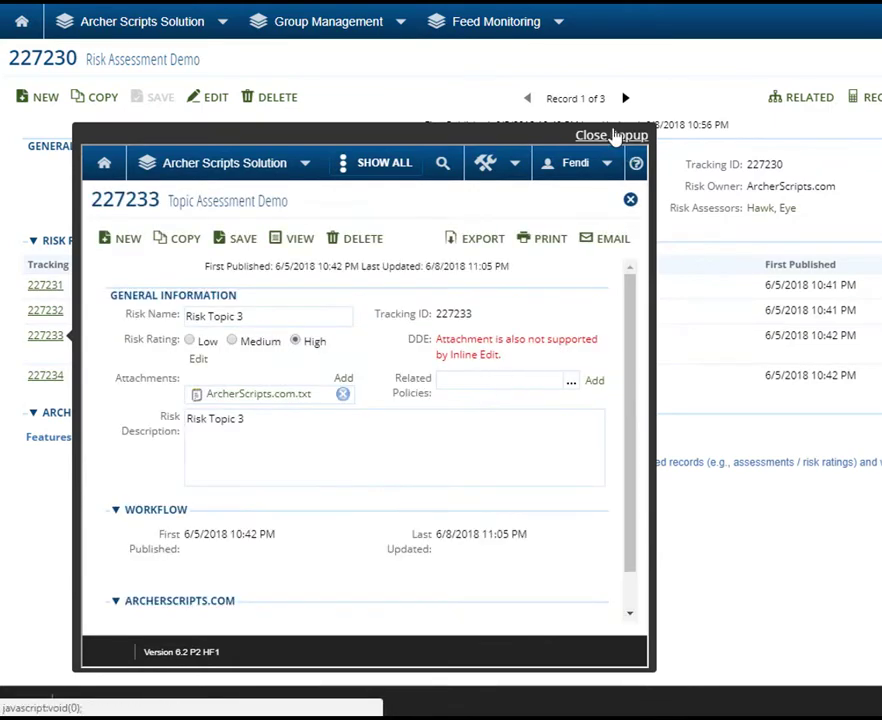
{"action": "left_click", "coordinate": [613, 135]}
{"action": "right_click", "coordinate": [411, 367]}
{"action": "left_click", "coordinate": [490, 413]}
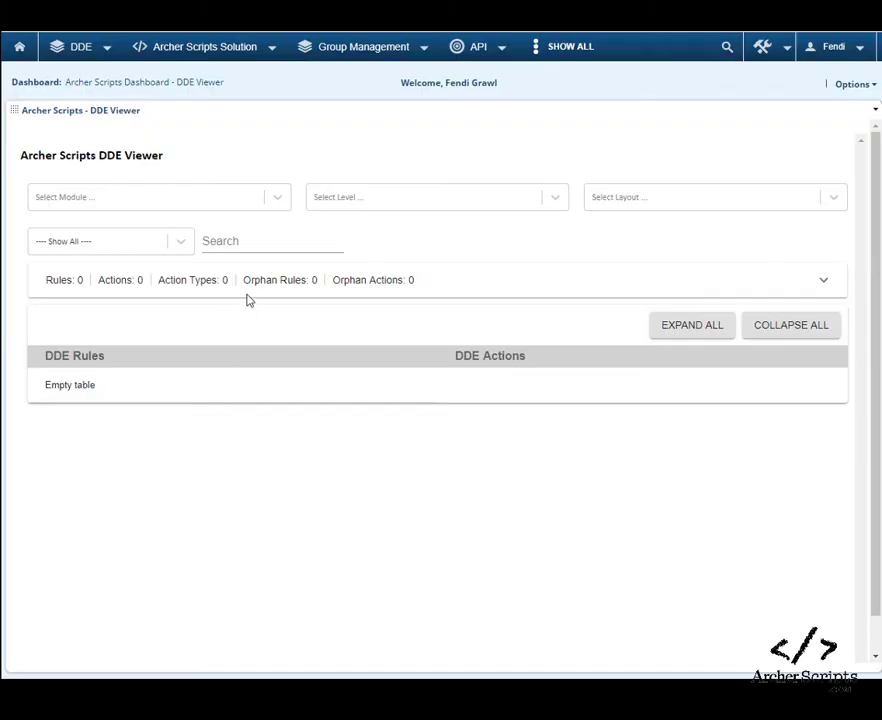
- Load the DDE Demo module in the DDE Viewer with level DDE Demo and layout 000: Default Layout DDE Demo
{"action": "left_click", "coordinate": [276, 198]}
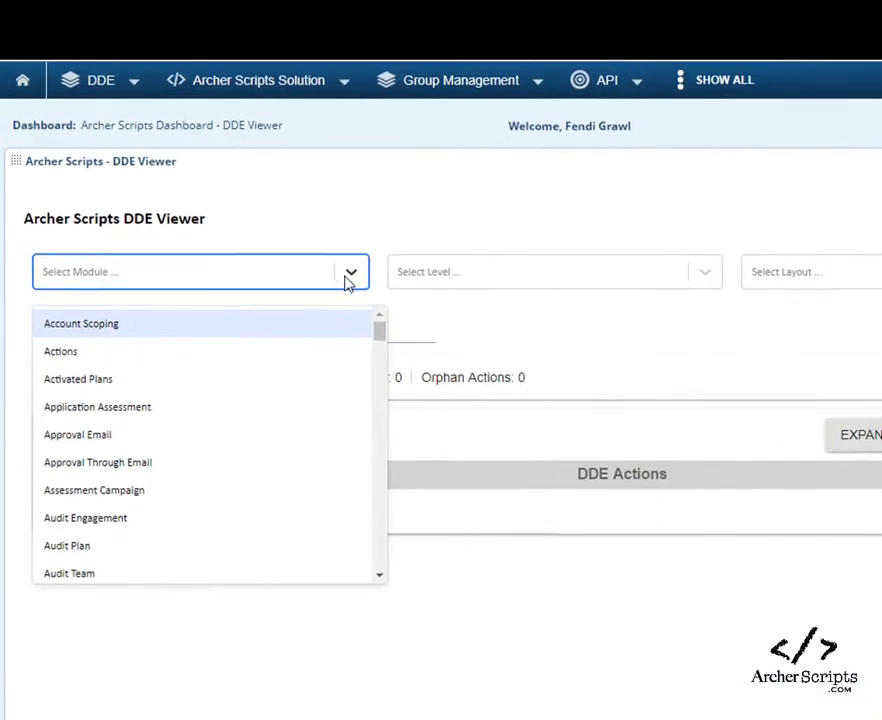
{"action": "type", "text": "dd"}
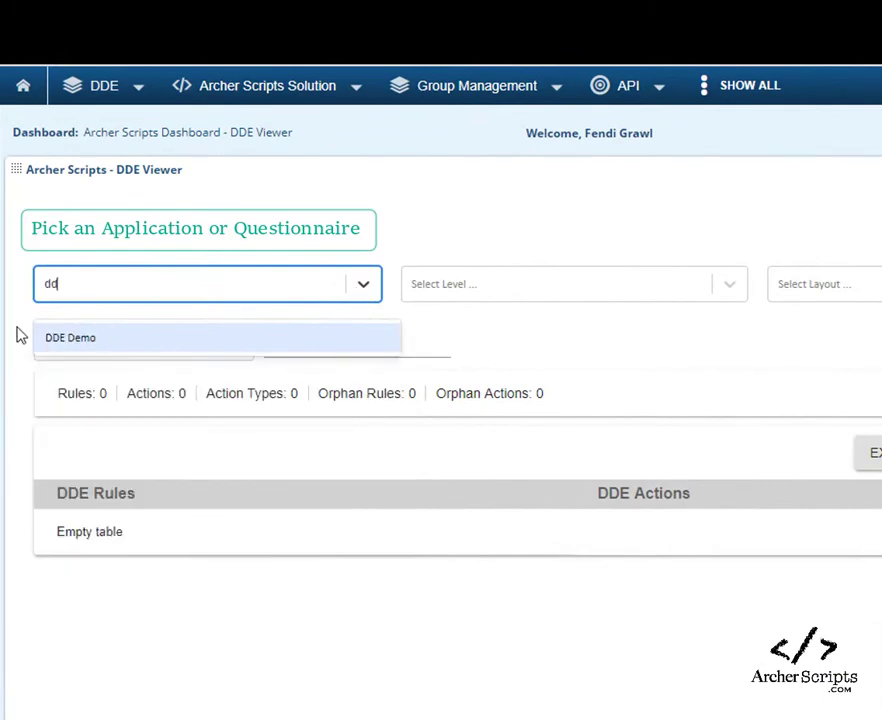
{"action": "left_click", "coordinate": [57, 338]}
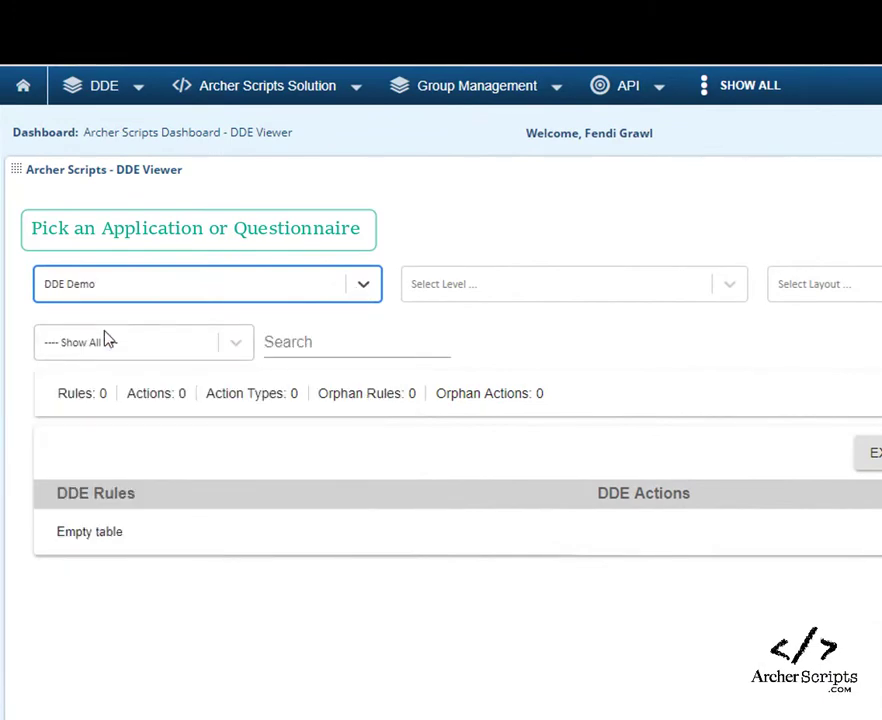
{"action": "left_click", "coordinate": [729, 287]}
{"action": "left_click", "coordinate": [515, 345]}
{"action": "left_click", "coordinate": [815, 268]}
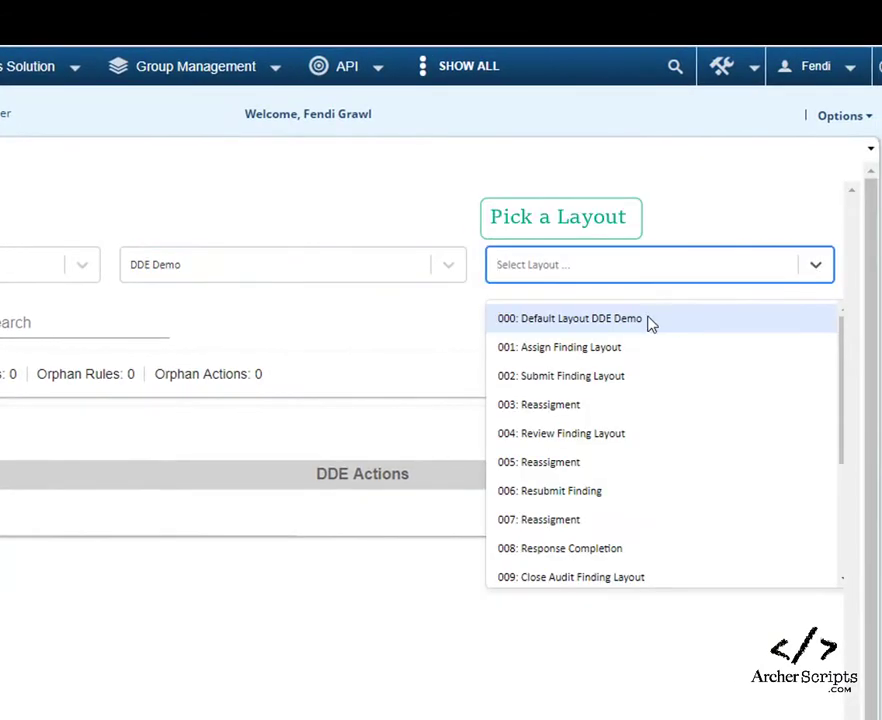
{"action": "left_click", "coordinate": [652, 320]}
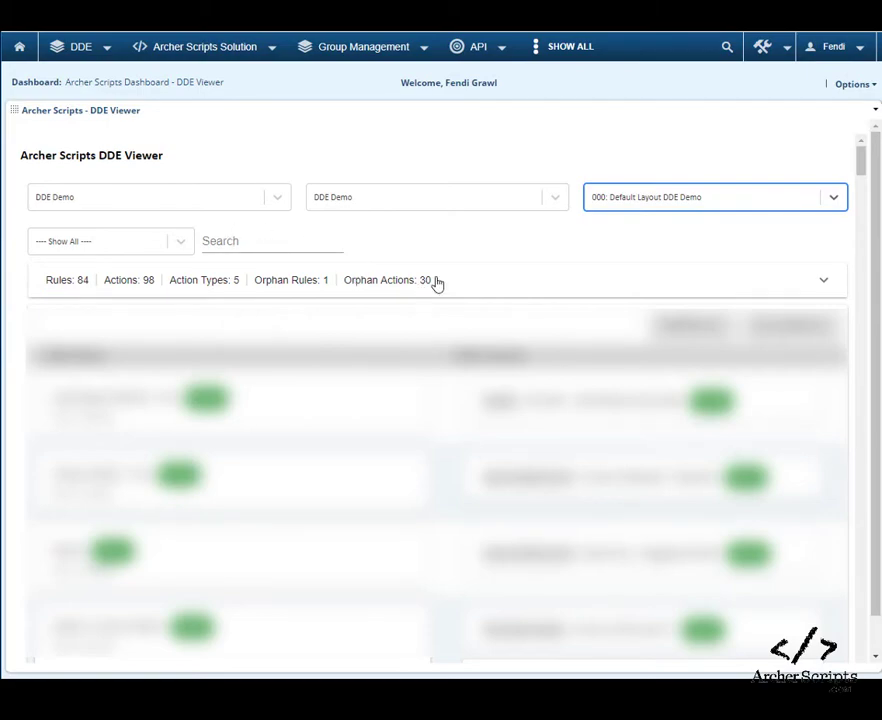
- Expand the DDE summary to review the breakdown by action type, and collapse it again
{"action": "left_click", "coordinate": [275, 286]}
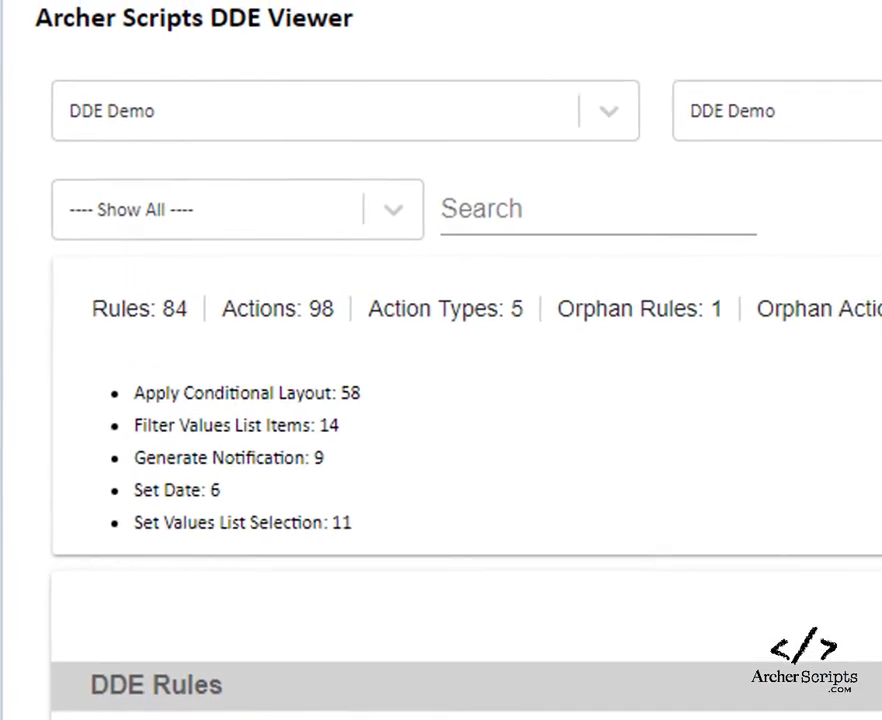
{"action": "left_click", "coordinate": [804, 332]}
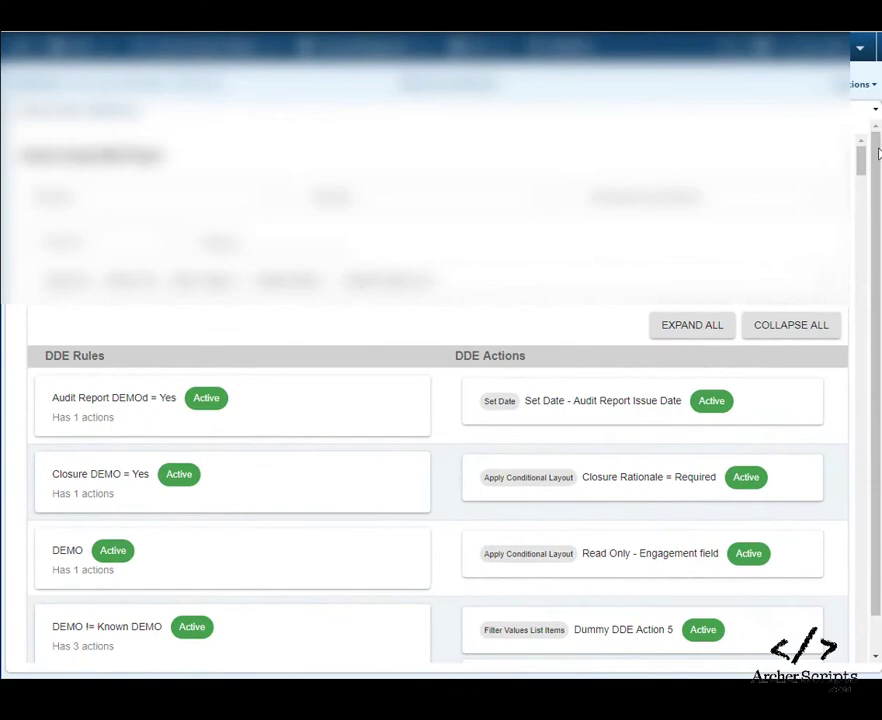
- Filter the DDE rules by the Filter Values List Items action type, and set the filter back to Apply Conditional Layout
{"action": "mouse_move", "coordinate": [864, 160]}
{"action": "left_mouse_down"}
{"action": "mouse_move", "coordinate": [850, 262]}
{"action": "mouse_move", "coordinate": [849, 401]}
{"action": "mouse_move", "coordinate": [864, 532]}
{"action": "mouse_move", "coordinate": [858, 597]}
{"action": "mouse_move", "coordinate": [847, 309]}
{"action": "mouse_move", "coordinate": [855, 148]}
{"action": "left_mouse_up"}
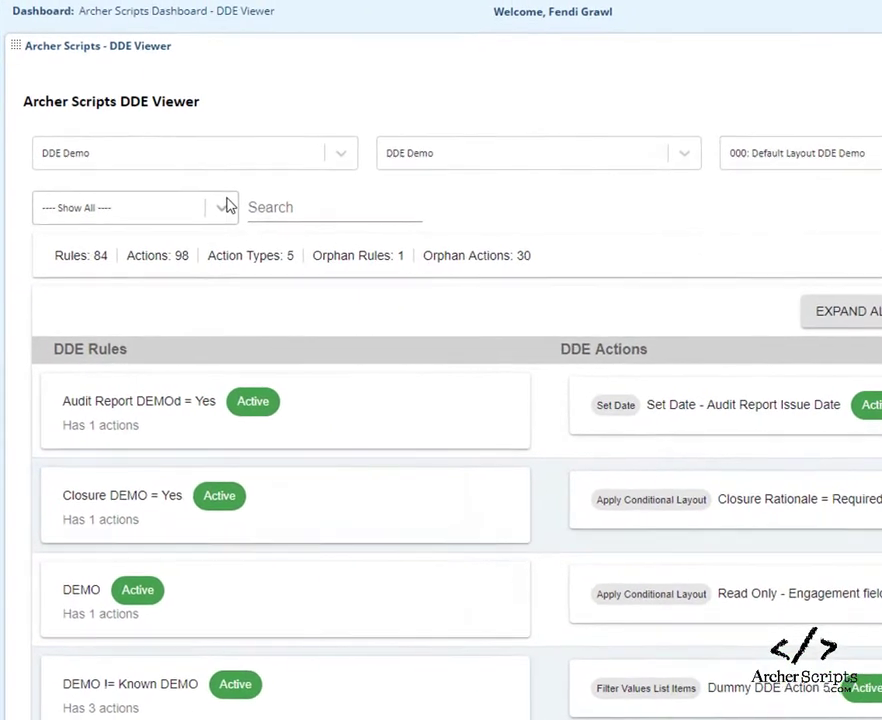
{"action": "left_click", "coordinate": [226, 205]}
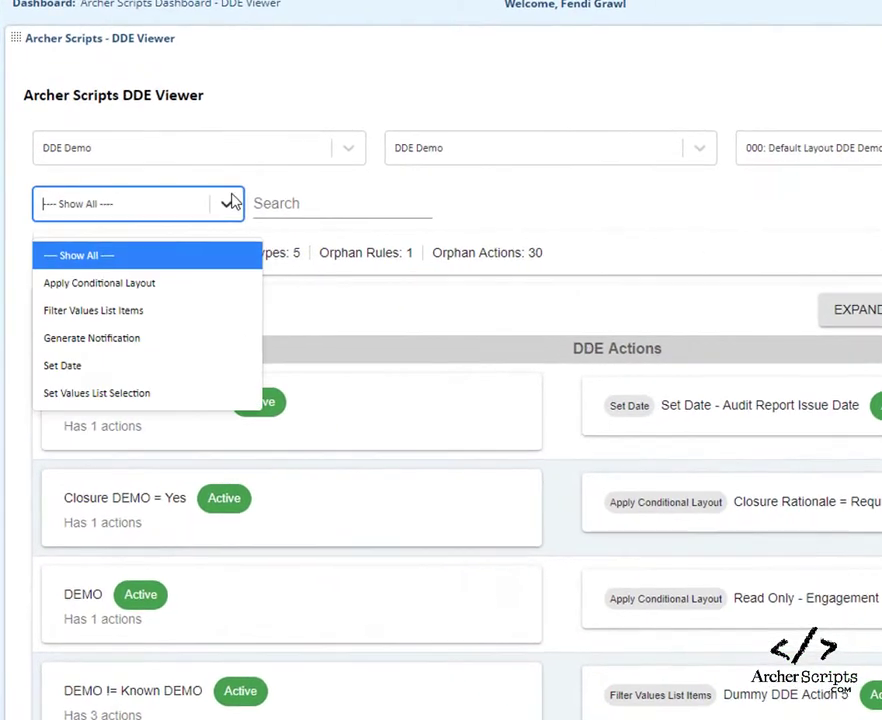
{"action": "left_click", "coordinate": [197, 282]}
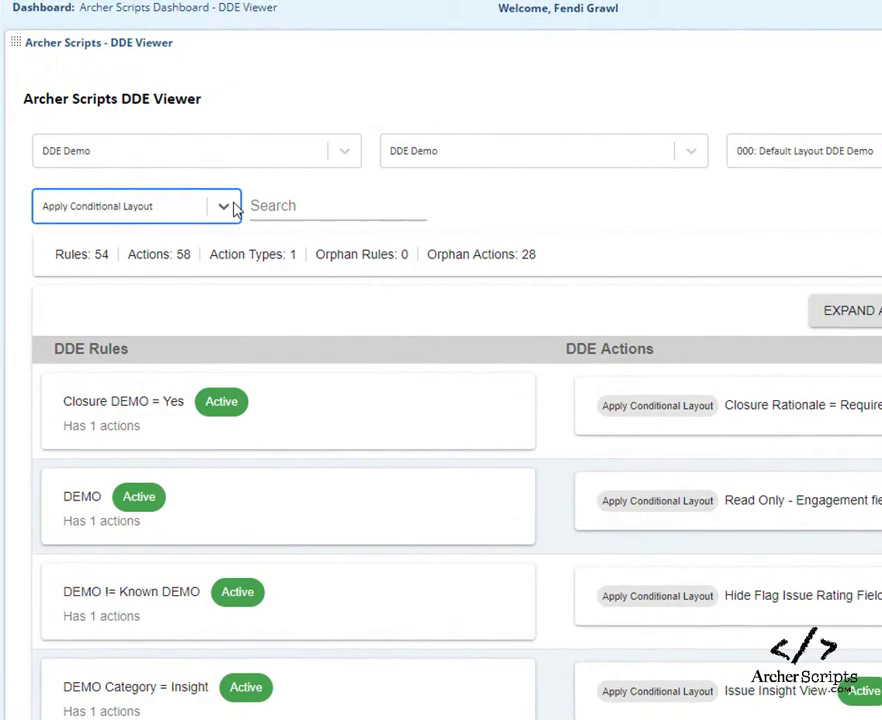
{"action": "left_click", "coordinate": [226, 204]}
{"action": "left_click", "coordinate": [148, 318]}
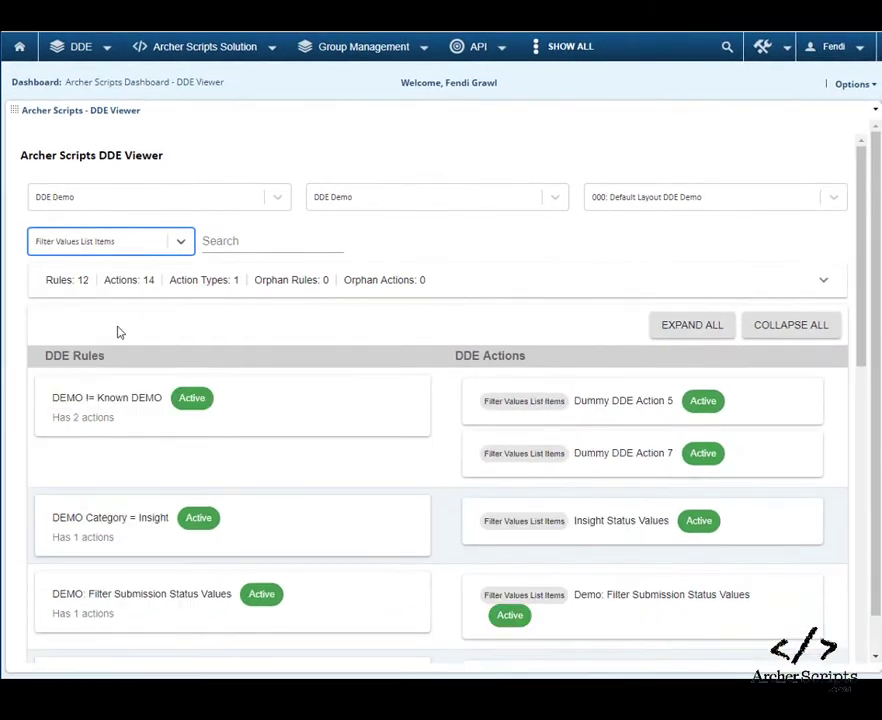
{"action": "left_click", "coordinate": [181, 245]}
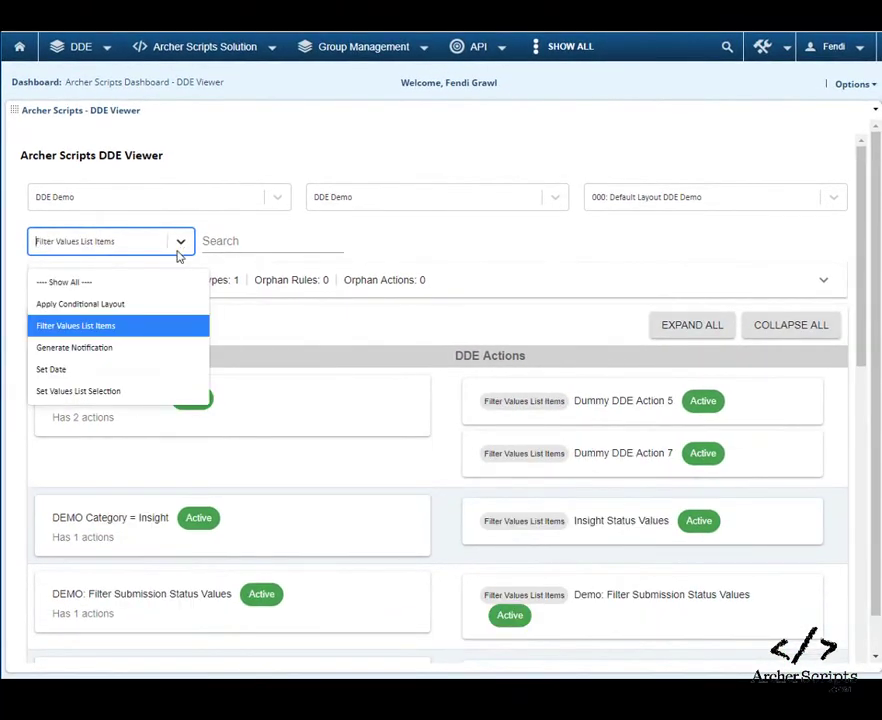
{"action": "left_click", "coordinate": [150, 304]}
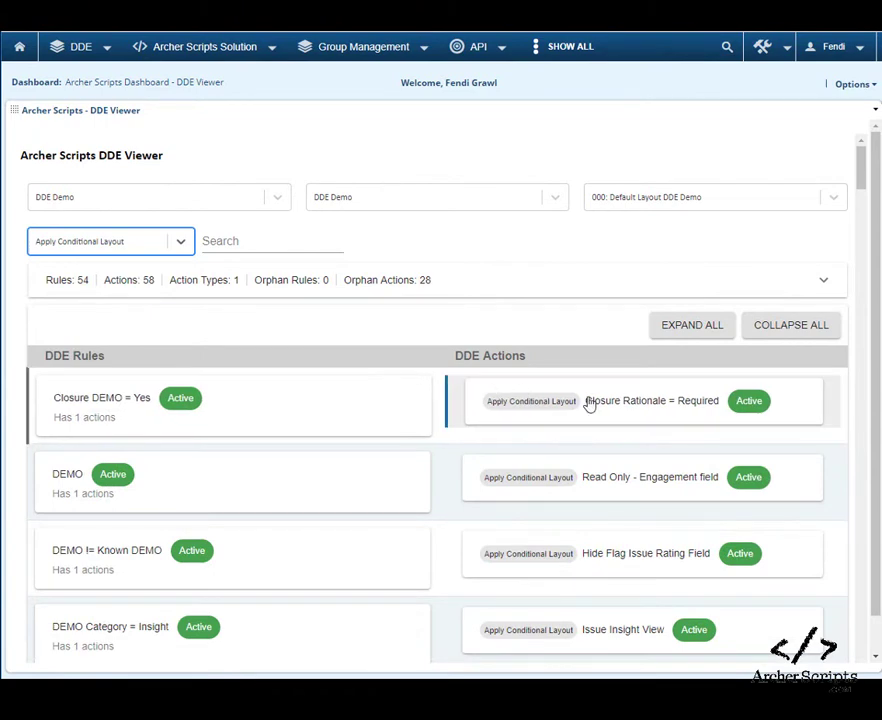
- Review the details of the Closure DEMO = Yes rule and its Closure Rationale = Required action, and look through the remaining rules
{"action": "left_click", "coordinate": [282, 405]}
{"action": "scroll", "coordinate": [282, 405], "scroll_direction": "down", "scroll_amount": 1}
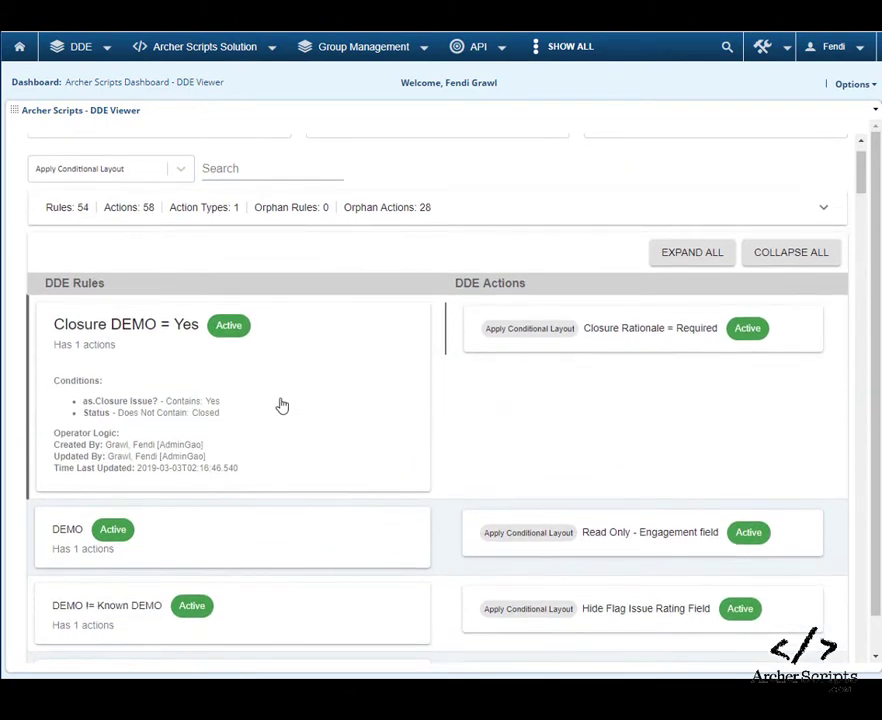
{"action": "left_click", "coordinate": [642, 343]}
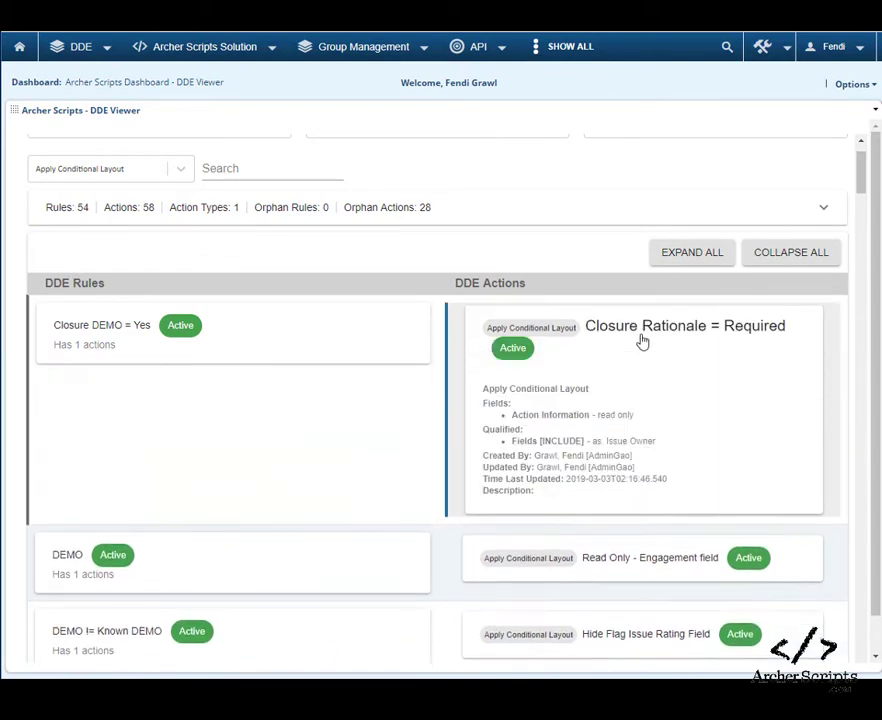
{"action": "left_click", "coordinate": [642, 342]}
{"action": "scroll", "coordinate": [642, 342], "scroll_direction": "down", "scroll_amount": 4}
{"action": "scroll", "coordinate": [642, 342], "scroll_direction": "down", "scroll_amount": 5}
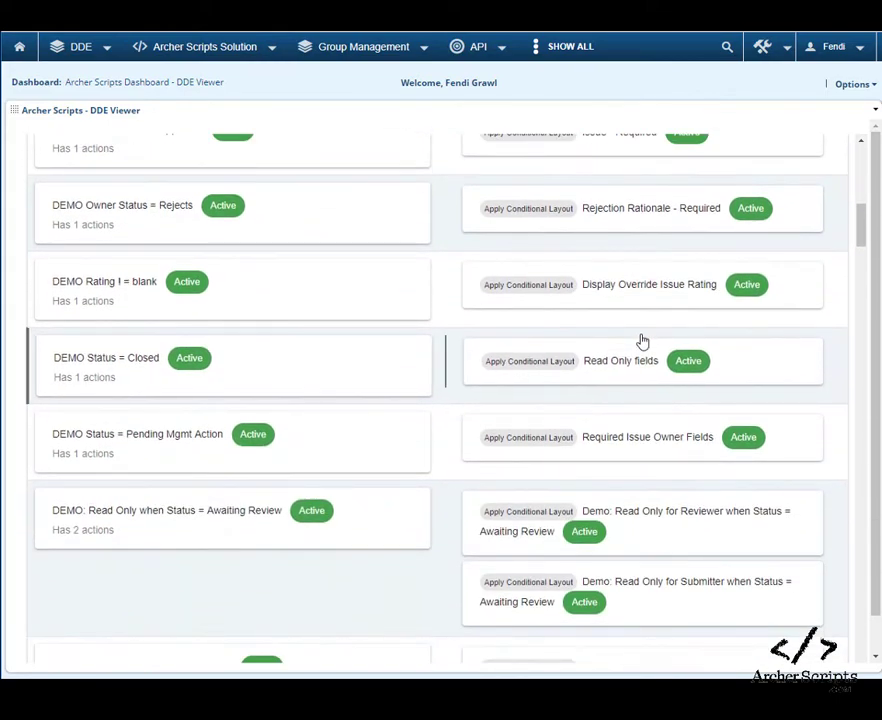
{"action": "scroll", "coordinate": [643, 338], "scroll_direction": "down", "scroll_amount": 3}
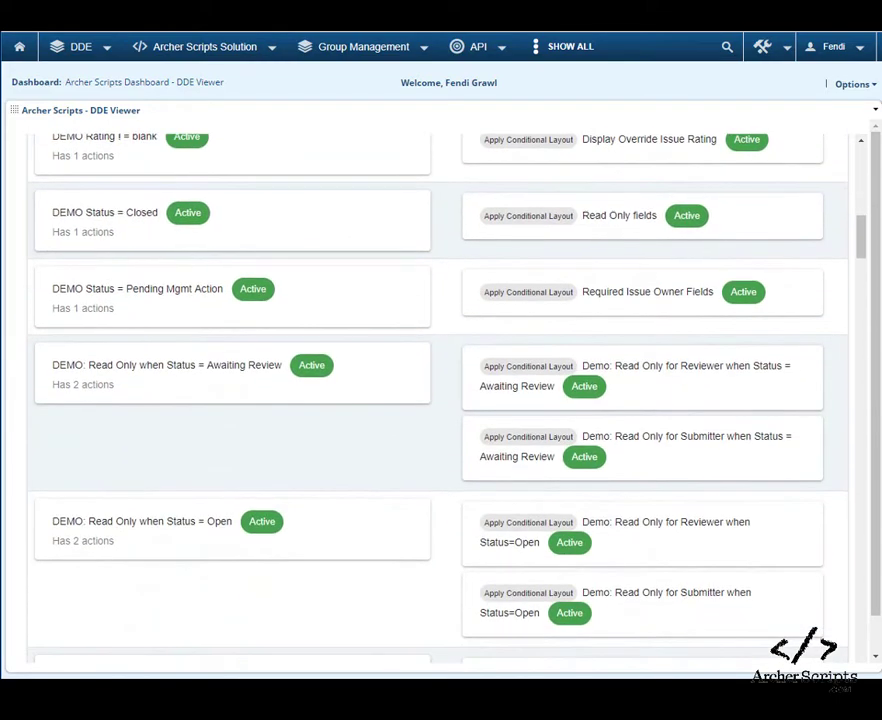
{"action": "scroll", "coordinate": [855, 382], "scroll_direction": "down", "scroll_amount": 6}
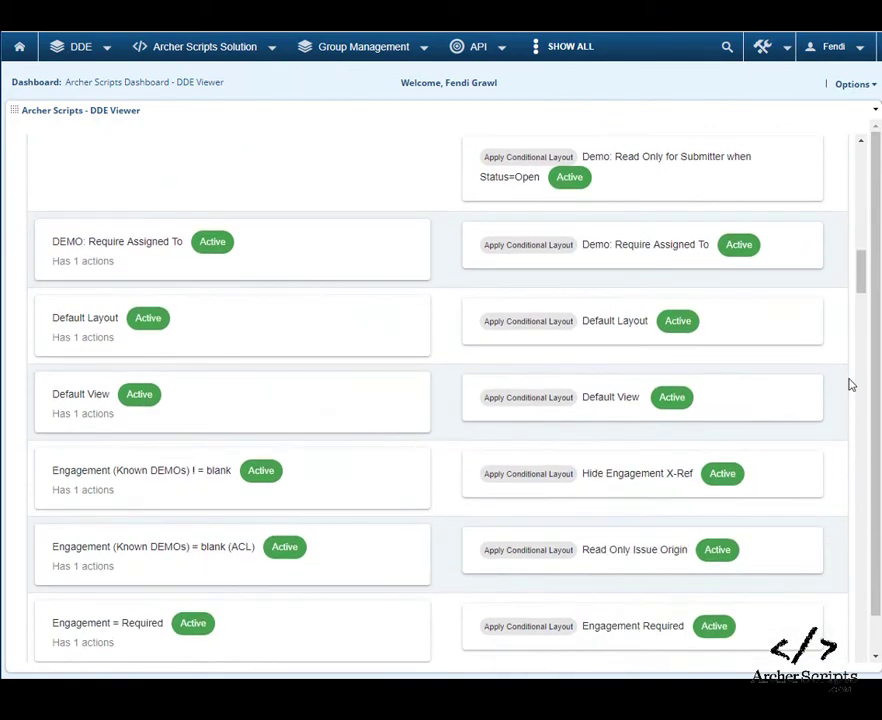
- Expand all DDE rules and actions to examine their conditions, fields and qualified groups, and collapse them all again
{"action": "left_click_drag", "start_coordinate": [863, 291], "coordinate": [863, 177]}
{"action": "left_click", "coordinate": [686, 331]}
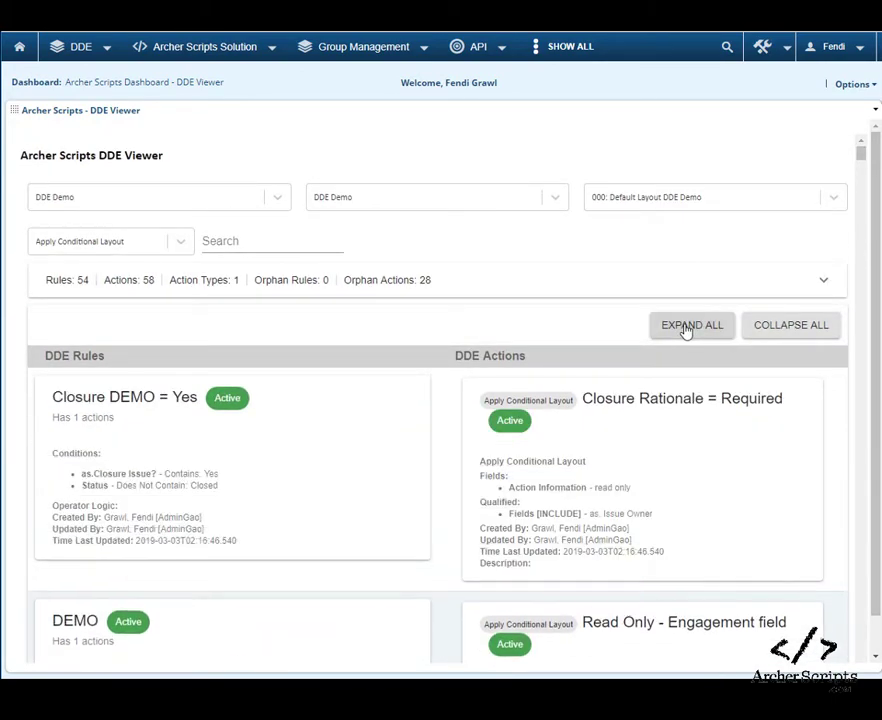
{"action": "scroll", "coordinate": [855, 385], "scroll_direction": "down", "scroll_amount": 7}
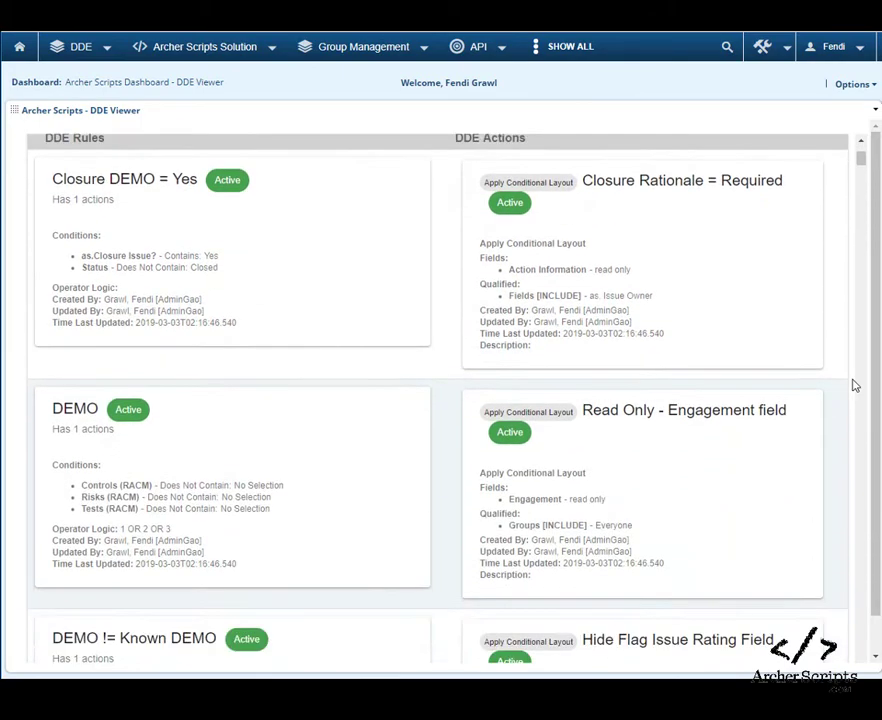
{"action": "scroll", "coordinate": [855, 385], "scroll_direction": "down", "scroll_amount": 6}
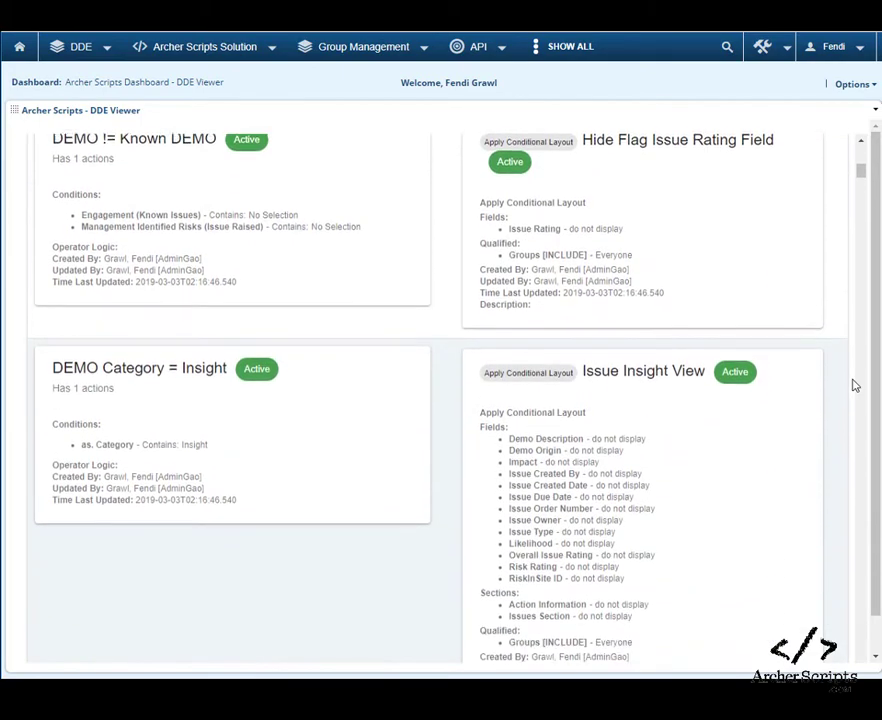
{"action": "scroll", "coordinate": [855, 385], "scroll_direction": "down", "scroll_amount": 11}
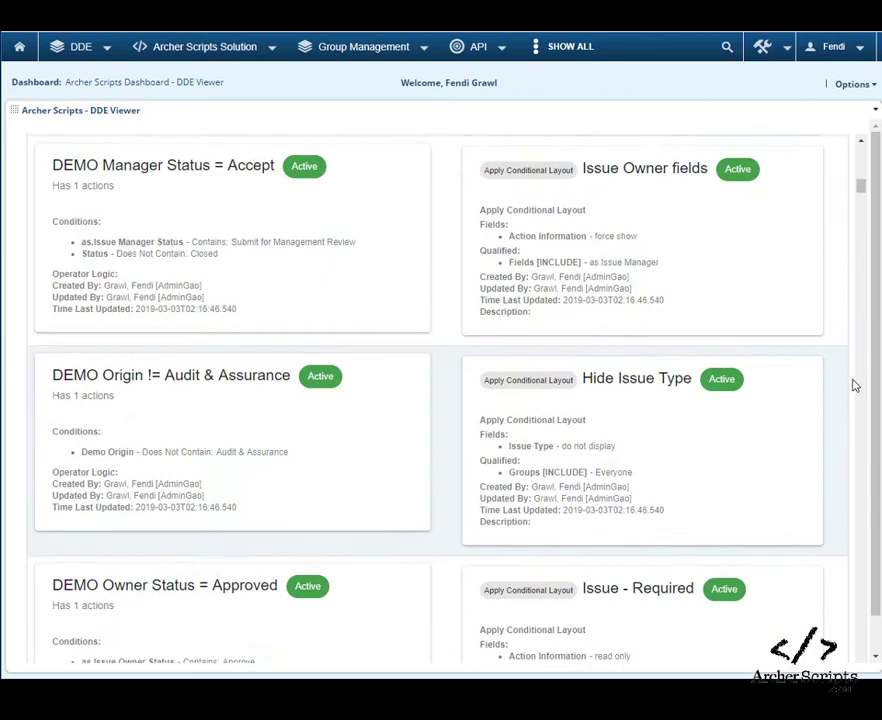
{"action": "scroll", "coordinate": [855, 385], "scroll_direction": "down", "scroll_amount": 6}
{"action": "left_click_drag", "start_coordinate": [861, 205], "coordinate": [865, 150]}
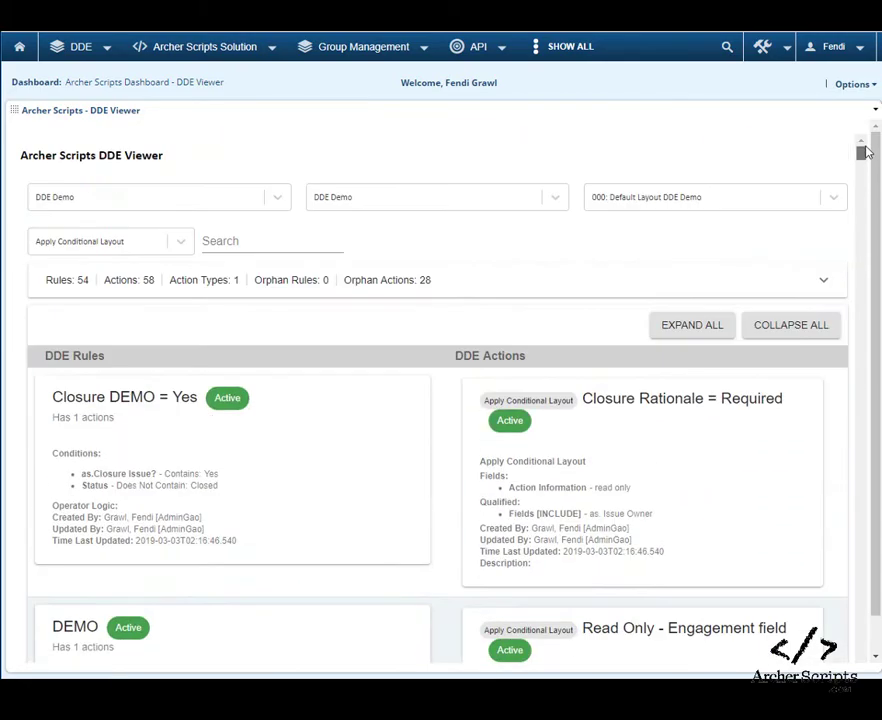
{"action": "left_click", "coordinate": [775, 323]}
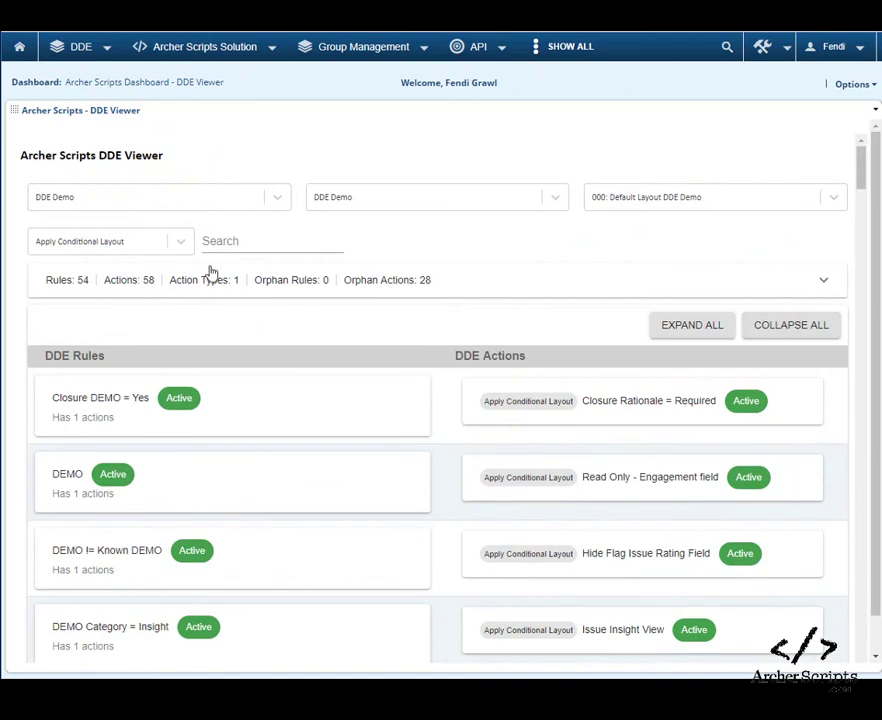
- Search the Apply Conditional Layout rules and actions for "engagement" and review the highlighted matches
{"action": "left_click", "coordinate": [228, 244]}
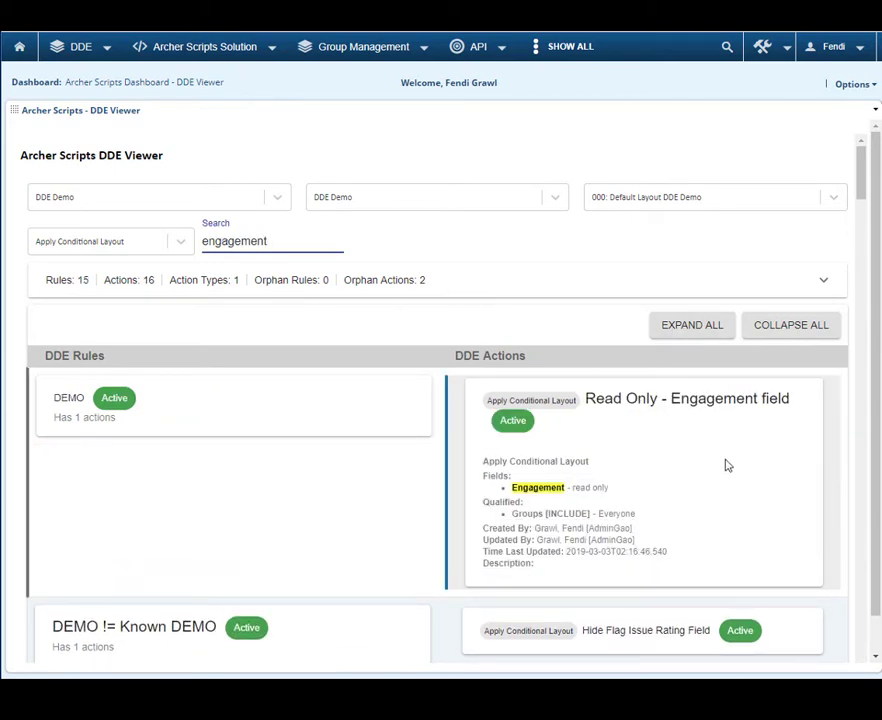
{"action": "left_click_drag", "start_coordinate": [513, 488], "coordinate": [545, 489]}
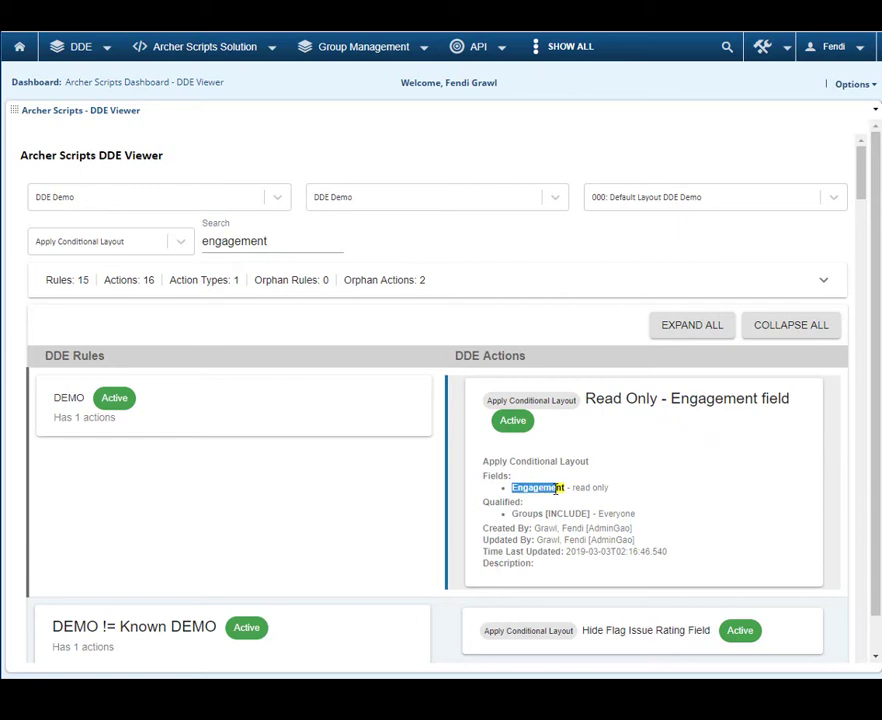
{"action": "scroll", "coordinate": [634, 495], "scroll_direction": "down", "scroll_amount": 5}
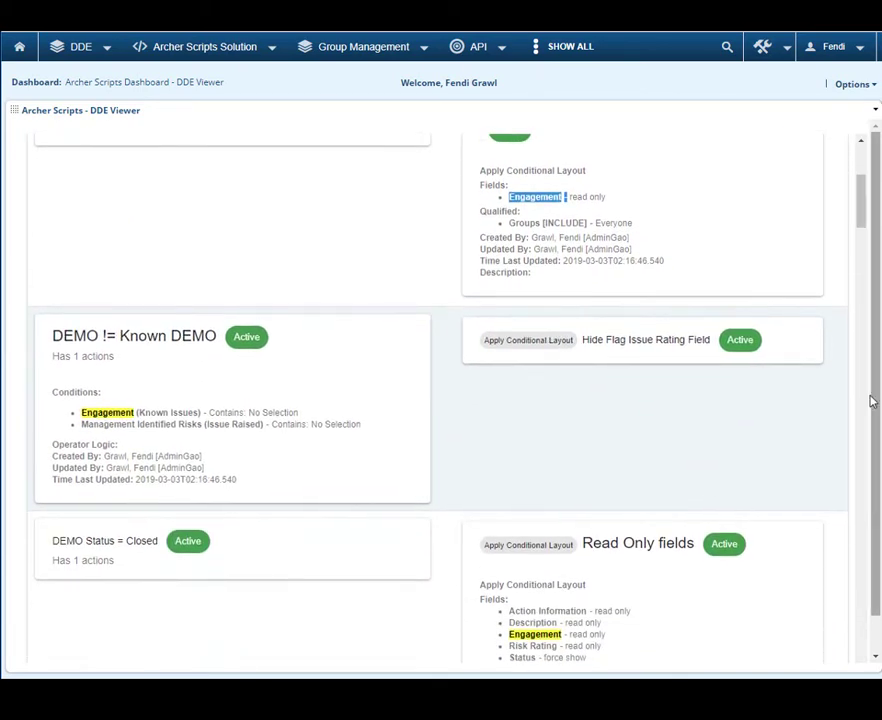
{"action": "scroll", "coordinate": [858, 390], "scroll_direction": "down", "scroll_amount": 5}
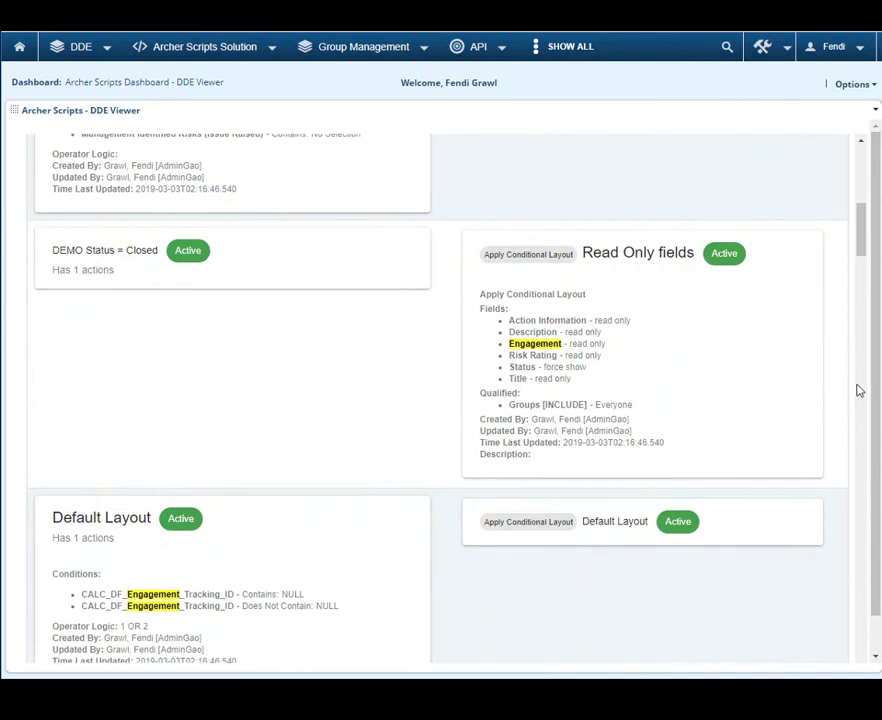
{"action": "scroll", "coordinate": [858, 390], "scroll_direction": "down", "scroll_amount": 7}
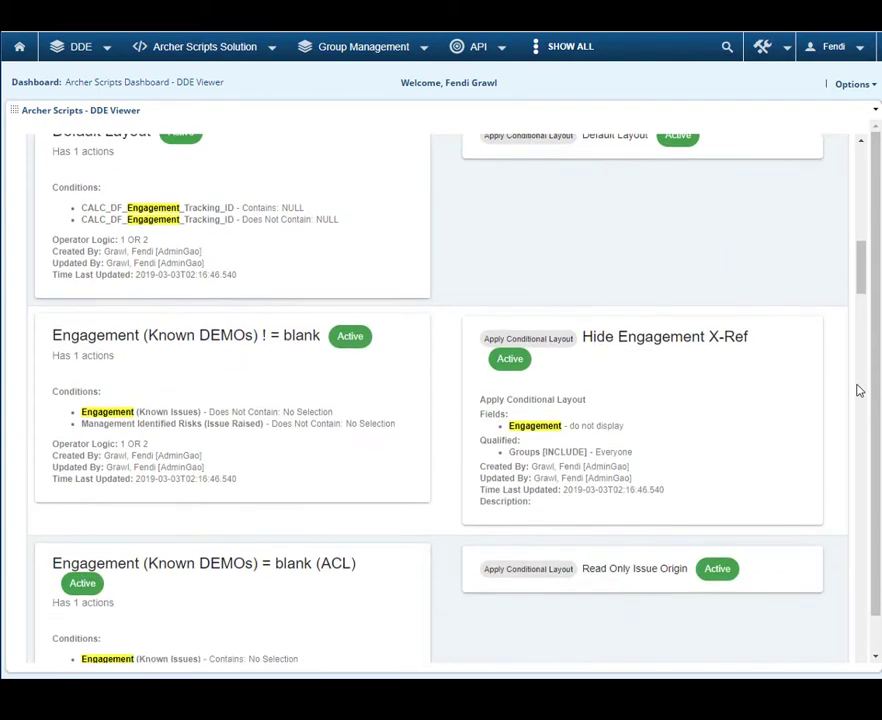
{"action": "scroll", "coordinate": [858, 390], "scroll_direction": "down", "scroll_amount": 2}
{"action": "scroll", "coordinate": [858, 390], "scroll_direction": "down", "scroll_amount": 6}
- Replace the search term with "everyone" and examine the actions qualified for that group
{"action": "left_click_drag", "start_coordinate": [861, 296], "coordinate": [866, 163]}
{"action": "left_click", "coordinate": [309, 216]}
{"action": "double_click", "coordinate": [297, 216]}
{"action": "type", "text": "everyone"}
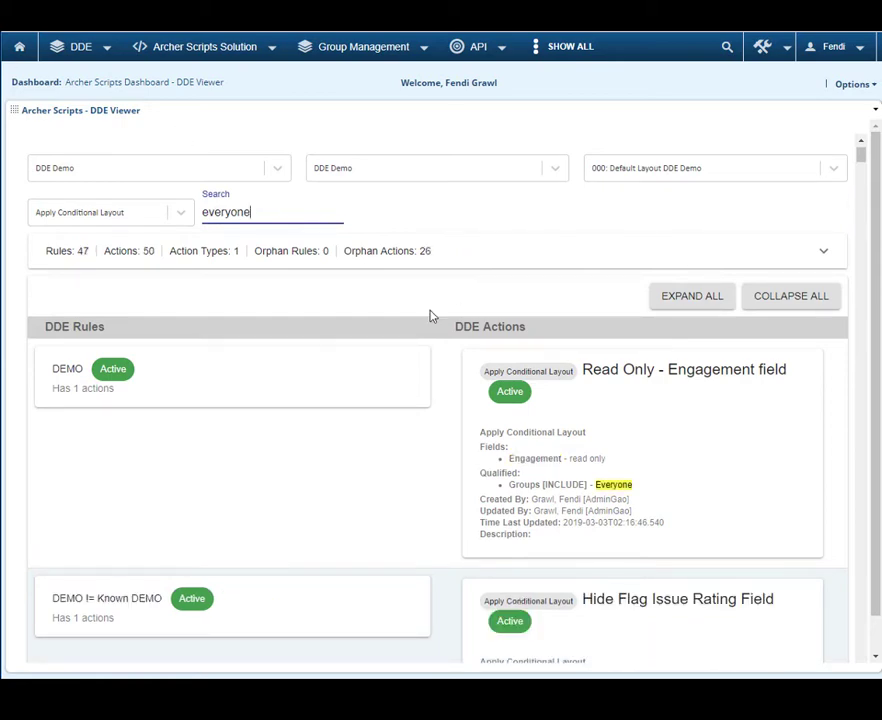
{"action": "scroll", "coordinate": [614, 484], "scroll_direction": "down", "scroll_amount": 5}
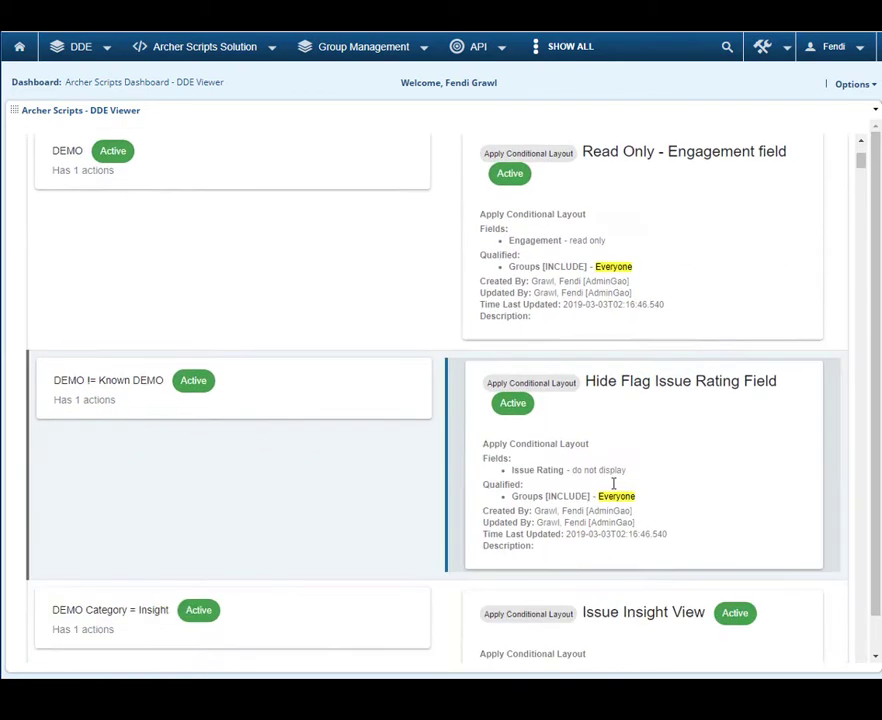
{"action": "scroll", "coordinate": [850, 410], "scroll_direction": "down", "scroll_amount": 10}
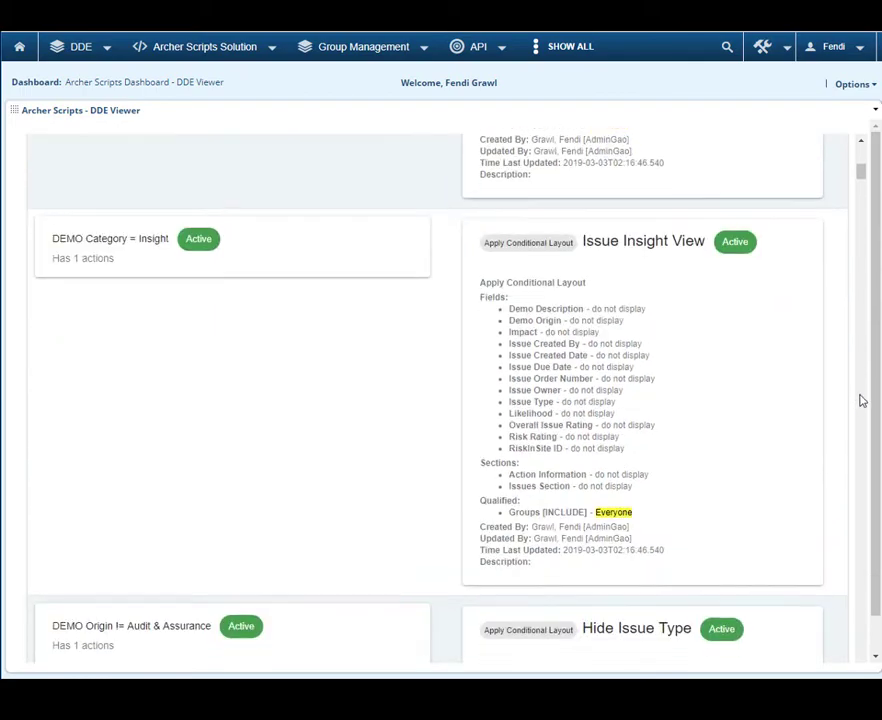
{"action": "scroll", "coordinate": [860, 401], "scroll_direction": "down", "scroll_amount": 5}
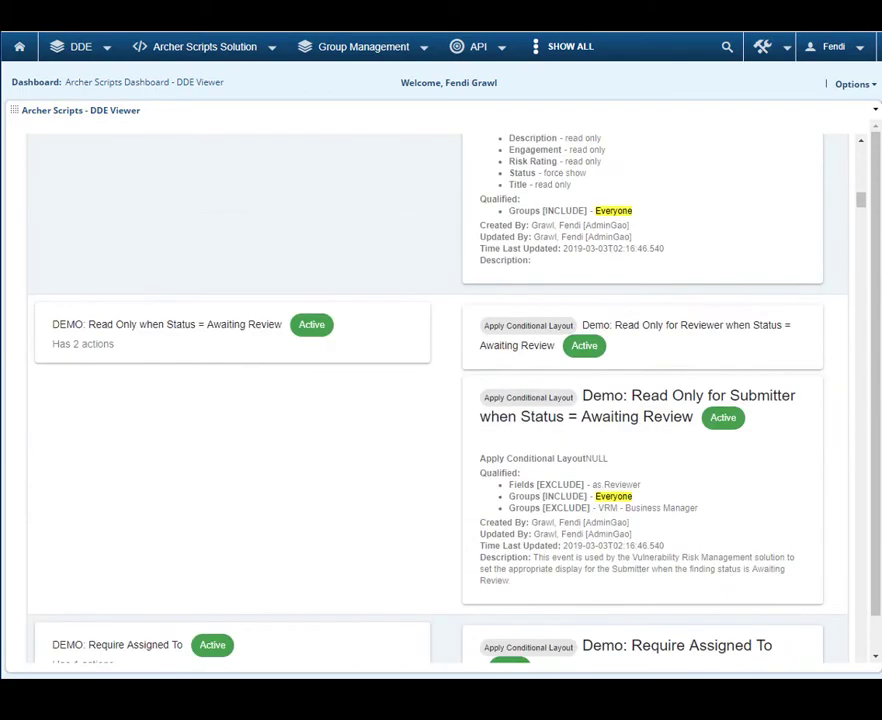
- Switch the DDE Viewer to layout 001: Assign Finding Layout and look through its DDE actions
{"action": "left_click_drag", "start_coordinate": [860, 201], "coordinate": [860, 155]}
{"action": "left_click", "coordinate": [773, 147]}
{"action": "scroll", "coordinate": [567, 240], "scroll_direction": "up", "scroll_amount": 1}
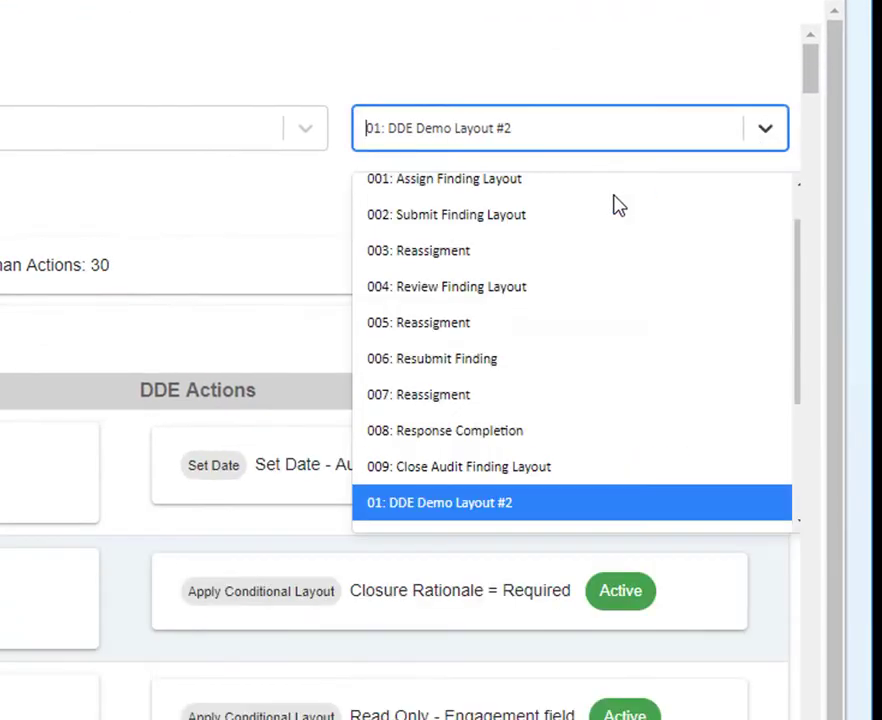
{"action": "left_click", "coordinate": [567, 238]}
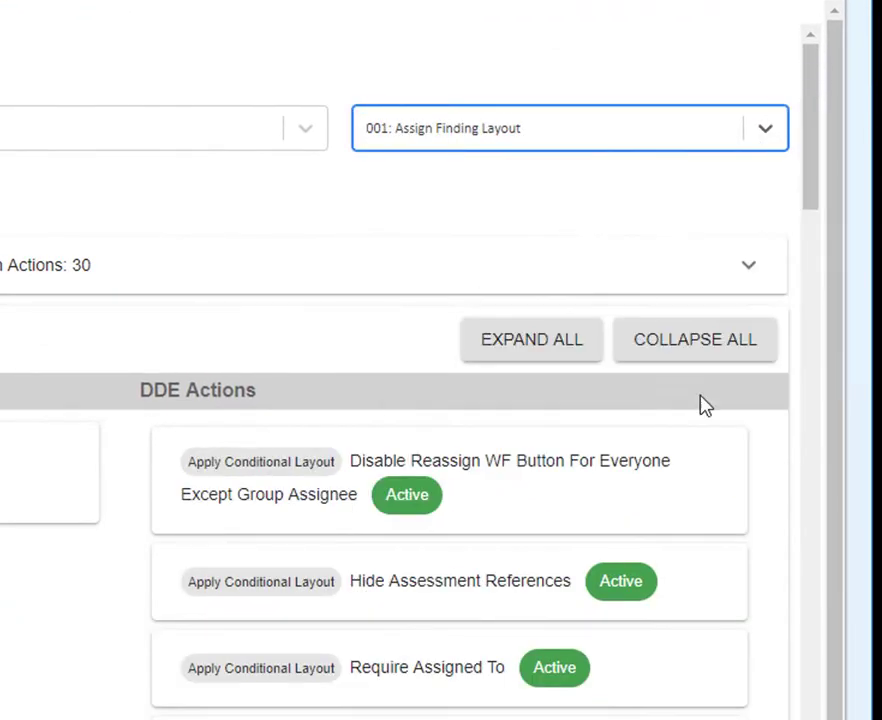
{"action": "scroll", "coordinate": [808, 386], "scroll_direction": "down", "scroll_amount": 3}
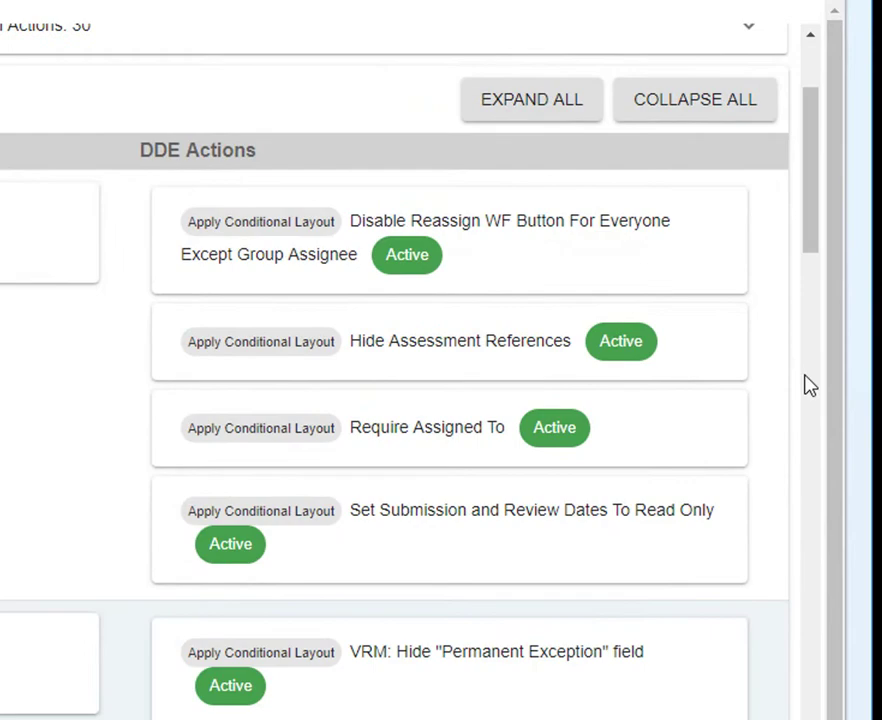
{"action": "scroll", "coordinate": [808, 386], "scroll_direction": "down", "scroll_amount": 8}
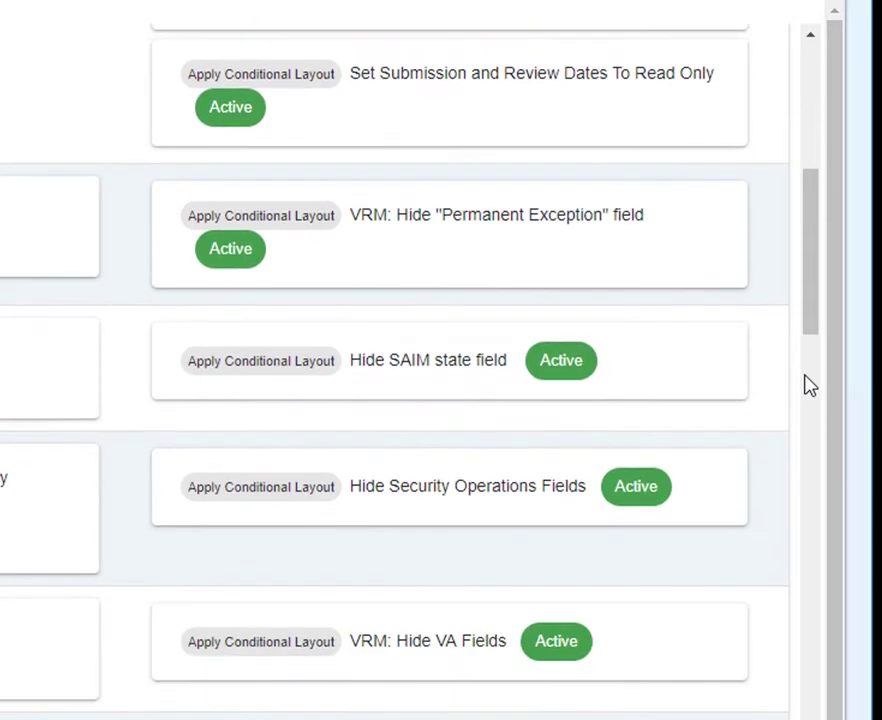
{"action": "scroll", "coordinate": [808, 386], "scroll_direction": "down", "scroll_amount": 3}
{"action": "scroll", "coordinate": [808, 386], "scroll_direction": "down", "scroll_amount": 3}
{"action": "scroll", "coordinate": [808, 386], "scroll_direction": "up", "scroll_amount": 18}
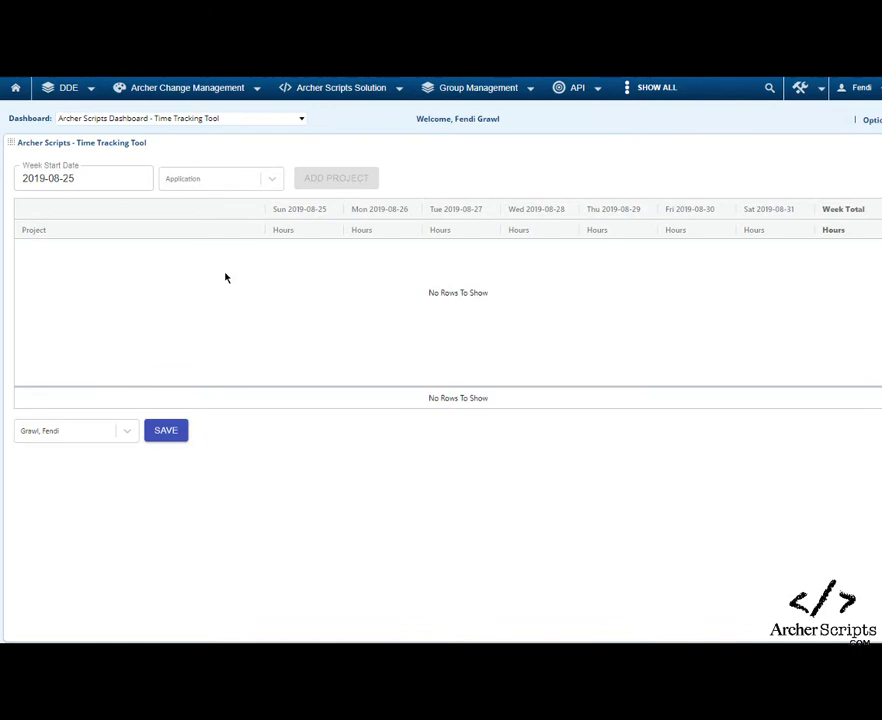
- Add the Audit Engagement project Audit Engagement April 2019 to the Time Tracking Tool's week starting 2019-08-25
{"action": "left_click", "coordinate": [272, 178]}
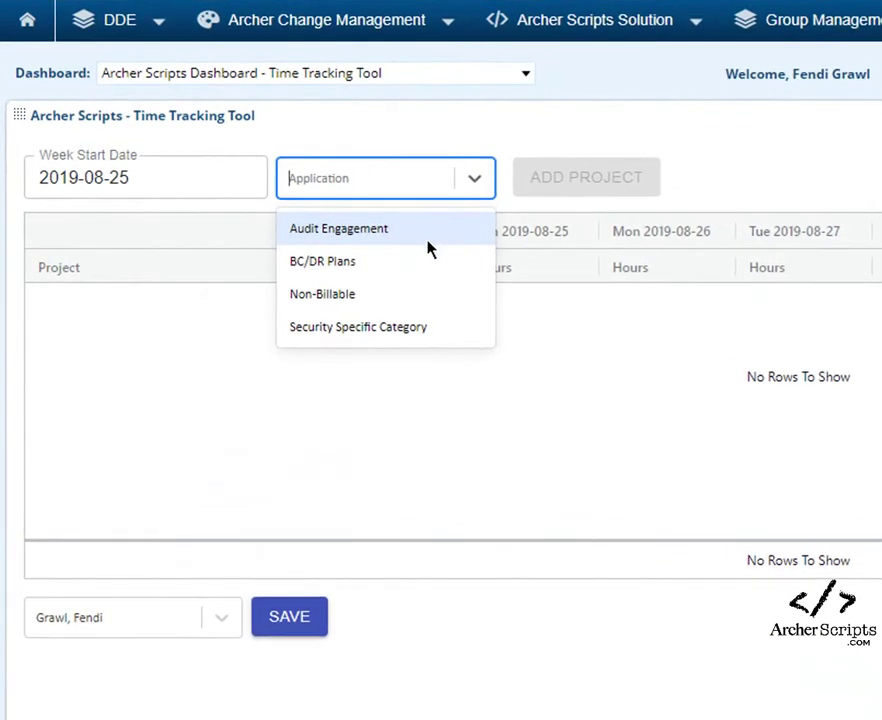
{"action": "left_click", "coordinate": [420, 230]}
{"action": "left_click", "coordinate": [704, 182]}
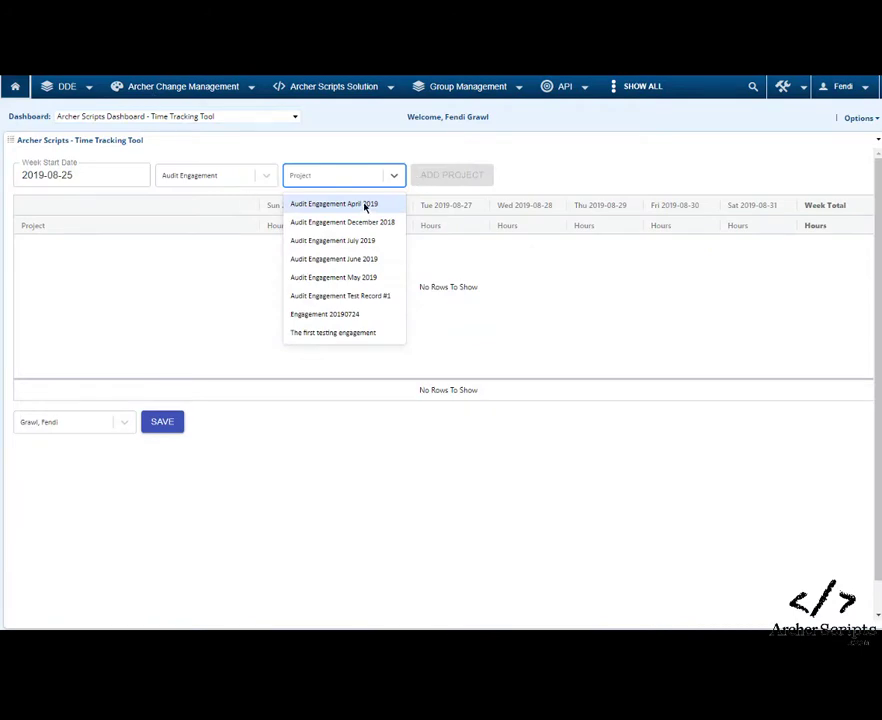
{"action": "left_click", "coordinate": [365, 204]}
{"action": "left_click", "coordinate": [437, 177]}
- Add the Audit Engagement June 2019 project to the same week's timesheet
{"action": "left_click", "coordinate": [391, 177]}
{"action": "left_click", "coordinate": [375, 258]}
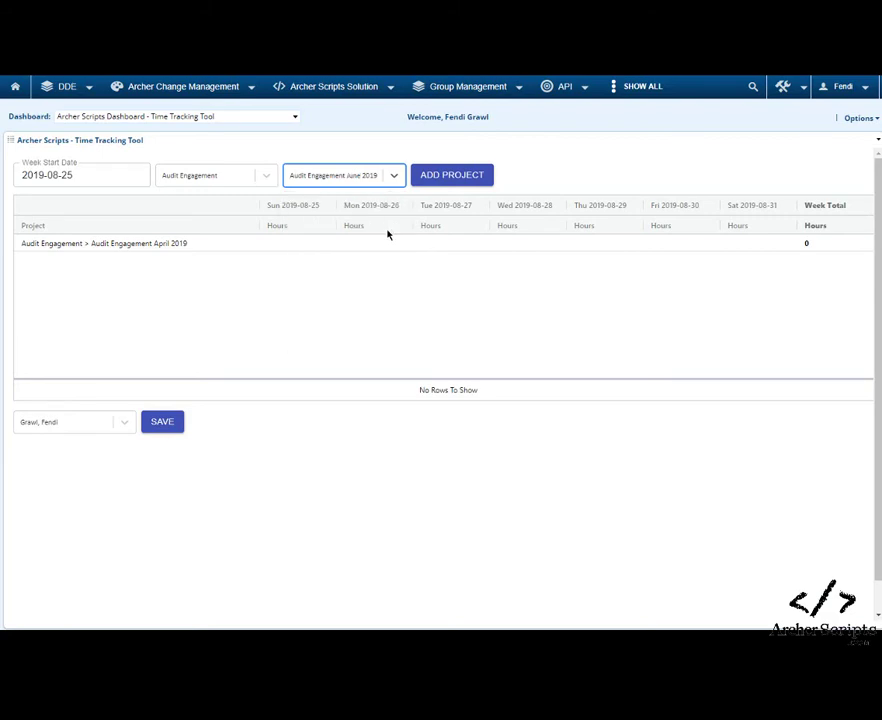
{"action": "left_click", "coordinate": [437, 176]}
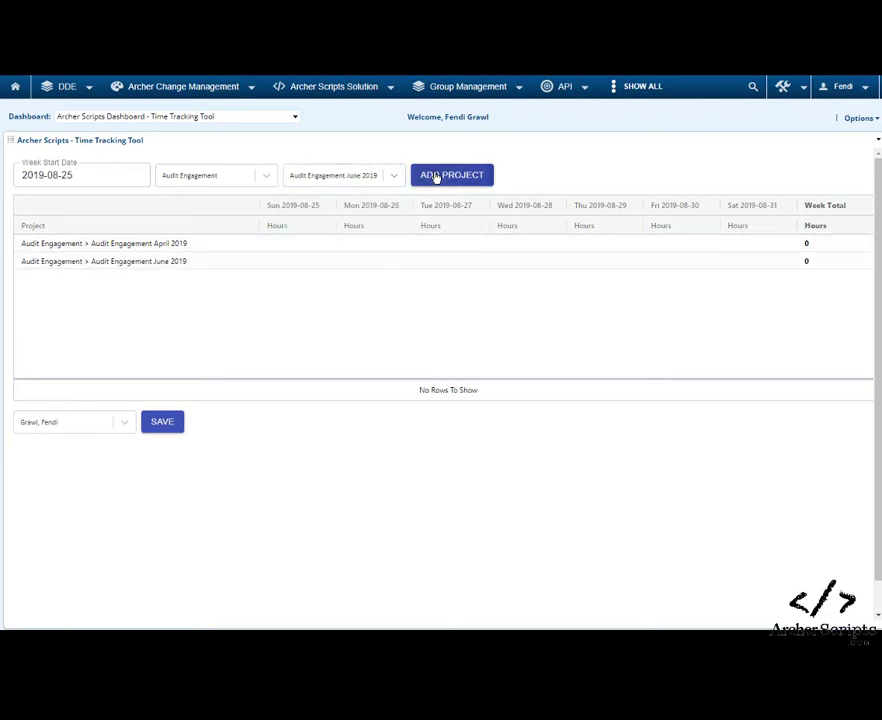
- Add the BC/DR Plans projects US National BC Plan and US DR Plan to the timesheet
{"action": "left_click", "coordinate": [270, 175]}
{"action": "left_click", "coordinate": [215, 221]}
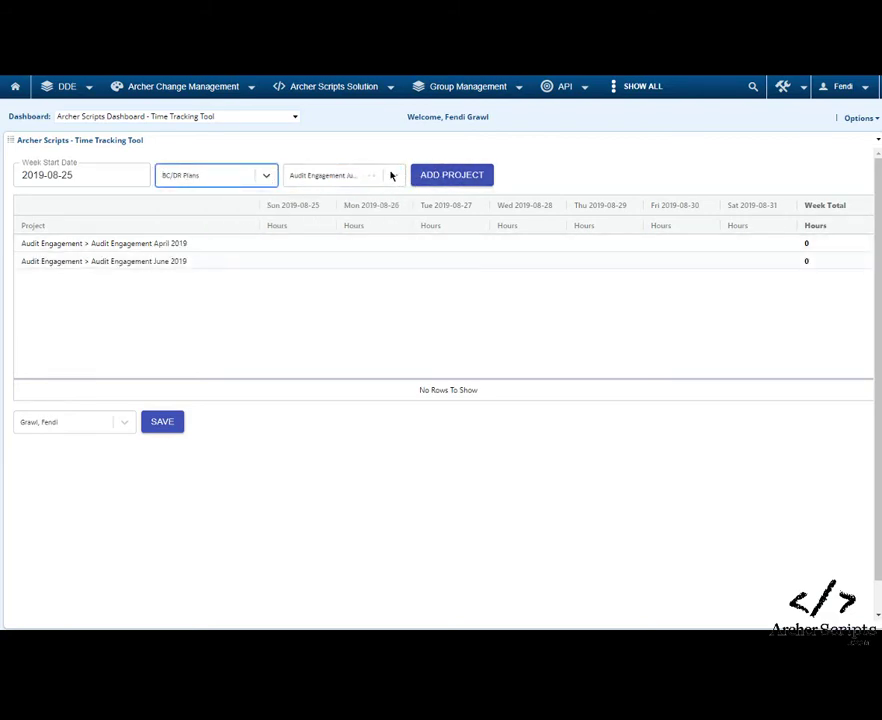
{"action": "left_click", "coordinate": [391, 175]}
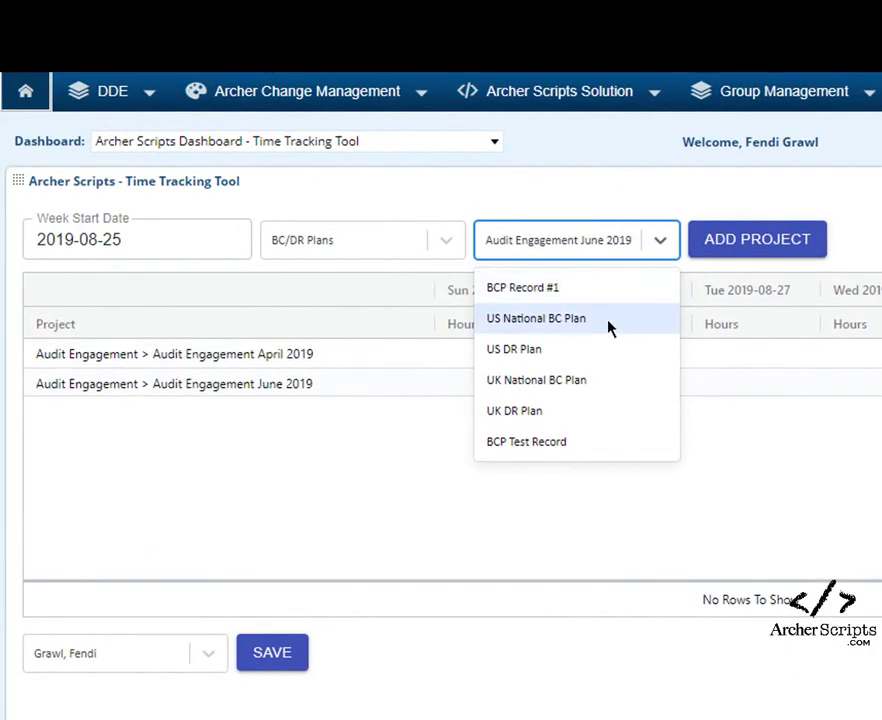
{"action": "left_click", "coordinate": [608, 322]}
{"action": "left_click", "coordinate": [706, 241]}
{"action": "left_click", "coordinate": [659, 238]}
{"action": "left_click", "coordinate": [568, 360]}
{"action": "left_click", "coordinate": [746, 257]}
- Add the Non-Billable project Training to the timesheet
{"action": "left_click", "coordinate": [449, 242]}
{"action": "left_click", "coordinate": [378, 351]}
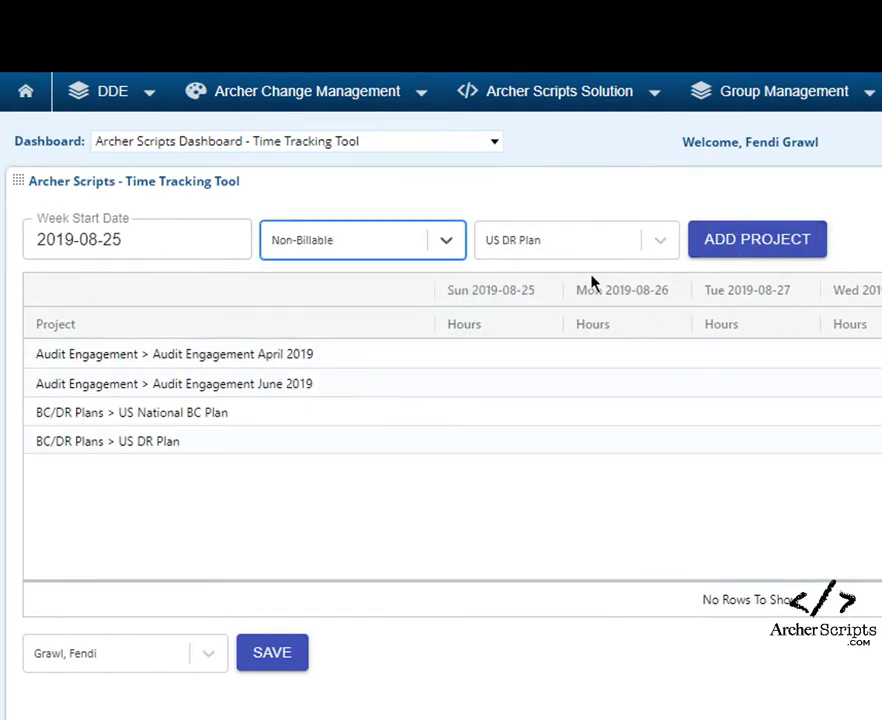
{"action": "left_click", "coordinate": [659, 244]}
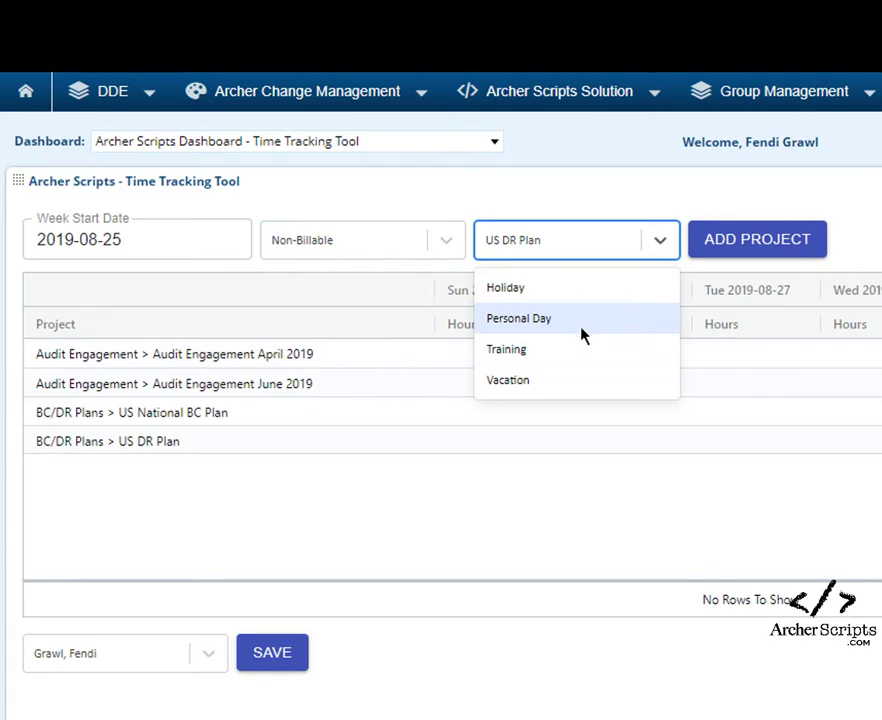
{"action": "left_click", "coordinate": [589, 358]}
{"action": "left_click", "coordinate": [750, 247]}
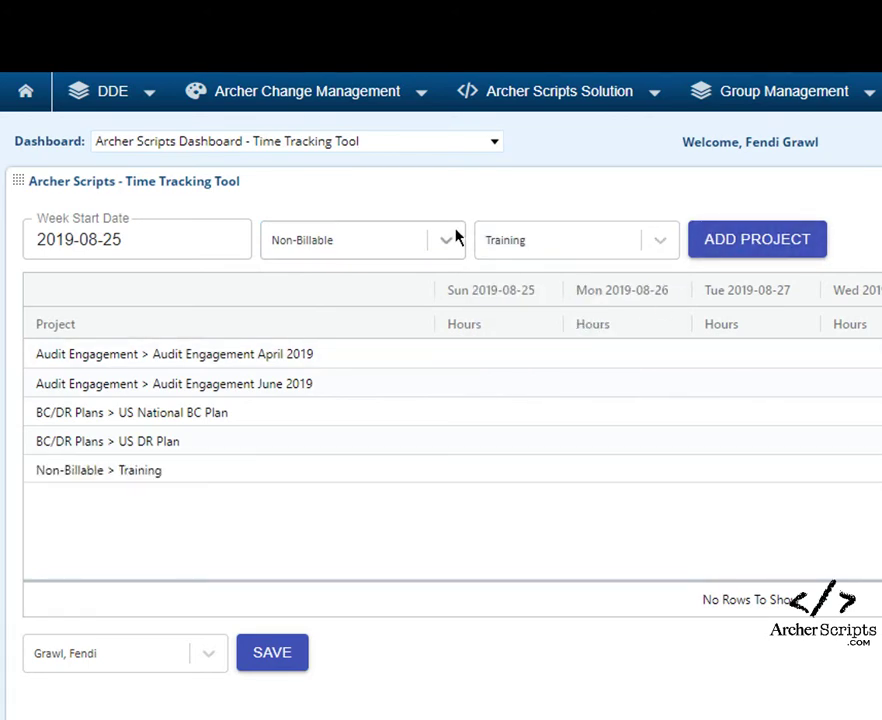
- Add Pen Test Special Project 123 from the Security Specific Category to the timesheet
{"action": "left_click", "coordinate": [452, 238]}
{"action": "left_click", "coordinate": [406, 388]}
{"action": "left_click", "coordinate": [652, 240]}
{"action": "left_click", "coordinate": [642, 292]}
{"action": "left_click", "coordinate": [738, 252]}
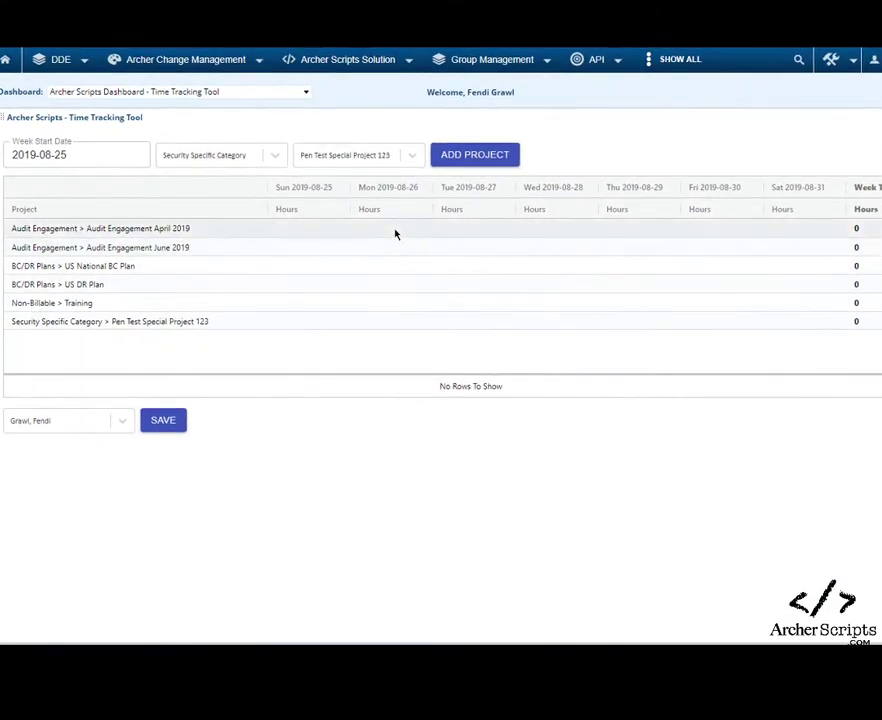
- Log Monday 2019-08-26 hours: 2 for Audit Engagement April 2019, 2 for Audit Engagement June 2019 and 4 for Training
{"action": "left_click", "coordinate": [395, 234]}
{"action": "type", "text": "2"}
{"action": "left_click", "coordinate": [392, 246]}
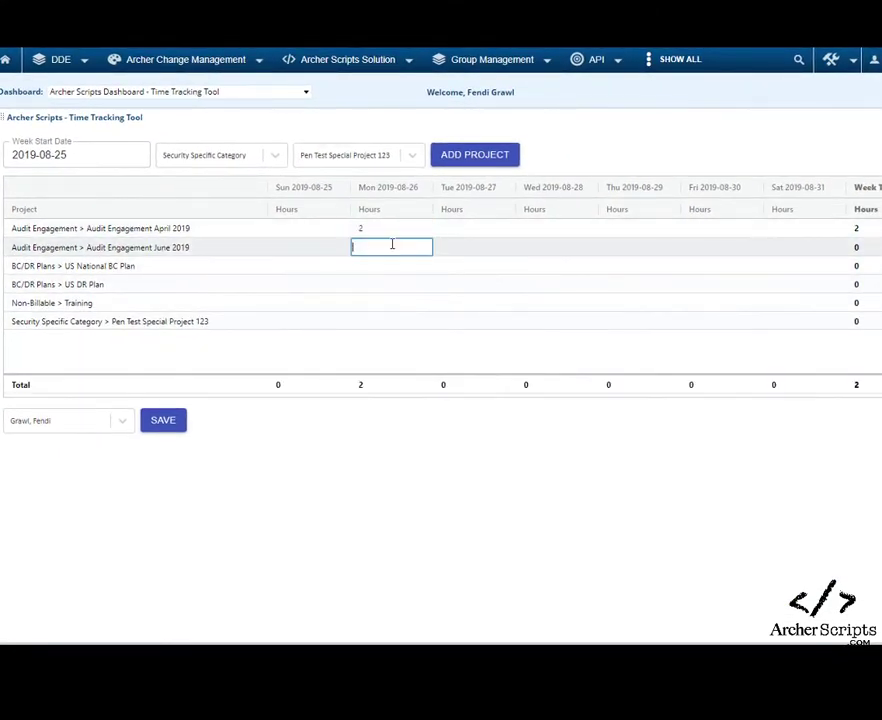
{"action": "left_click", "coordinate": [384, 302]}
{"action": "type", "text": "4"}
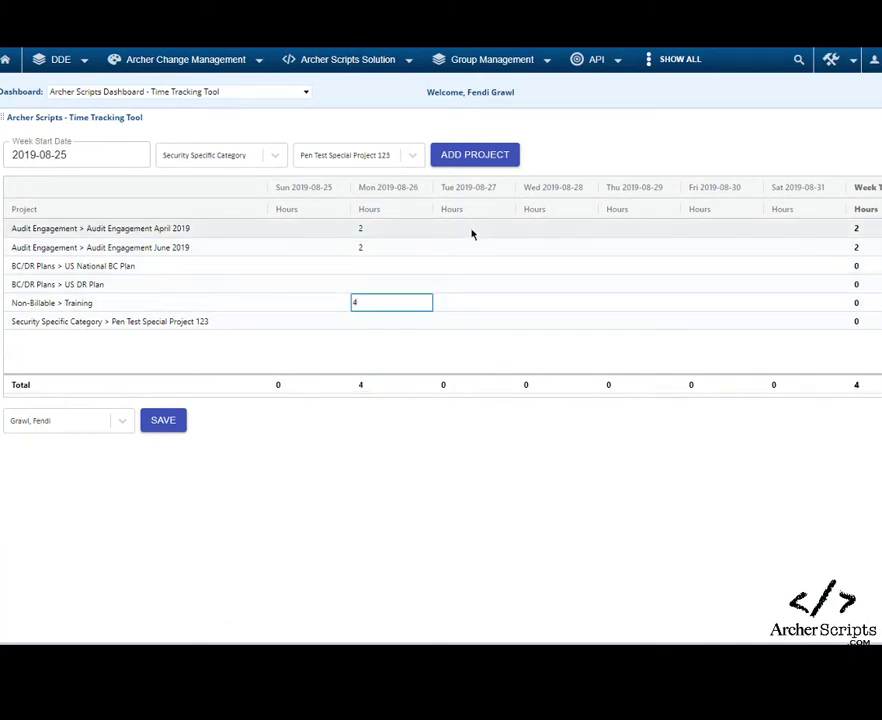
- Enter the Tuesday to Friday hours, including 4 hours on each Audit Engagement project for Tuesday, and save the timesheet
{"action": "left_click", "coordinate": [473, 232]}
{"action": "type", "text": "4"}
{"action": "left_click", "coordinate": [477, 249]}
{"action": "type", "text": "4"}
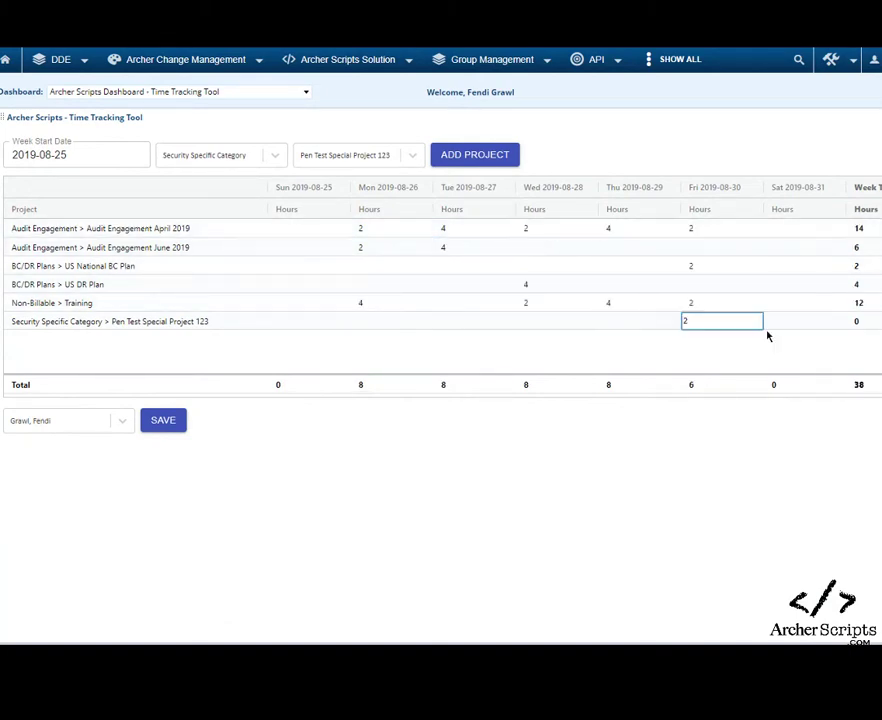
{"action": "left_click", "coordinate": [815, 320]}
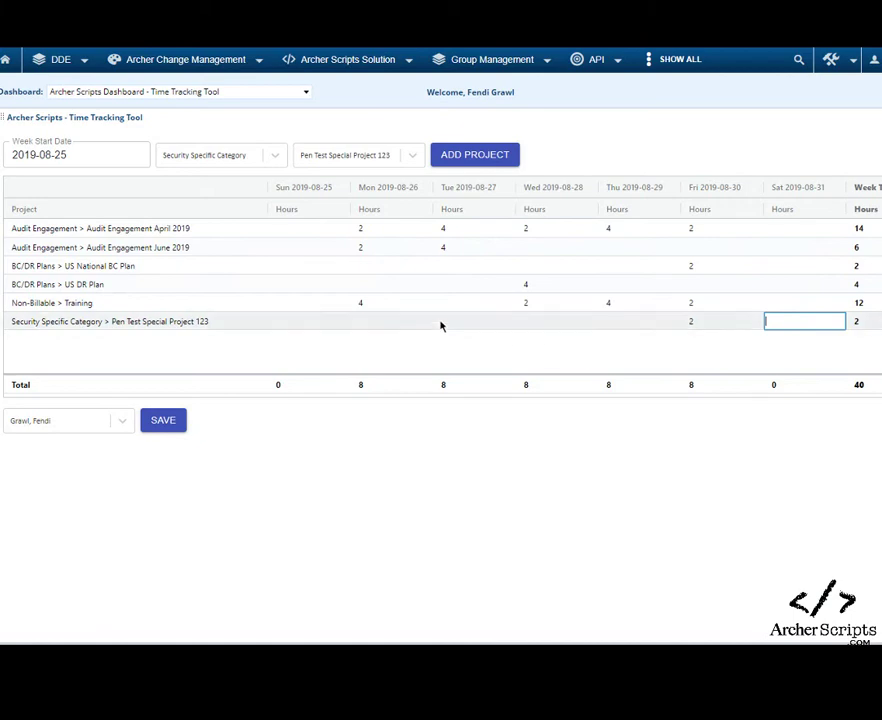
{"action": "left_click", "coordinate": [164, 421]}
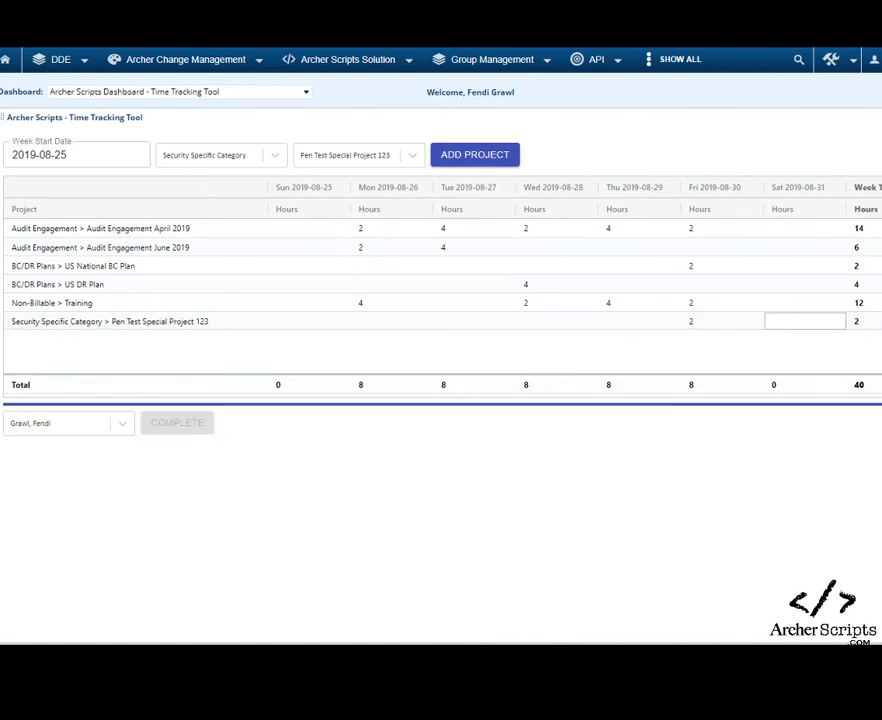
- Look through the submitted records in the Archer Scripts Time Tracking Tool application and open its Current Week report
{"action": "left_click", "coordinate": [670, 59]}
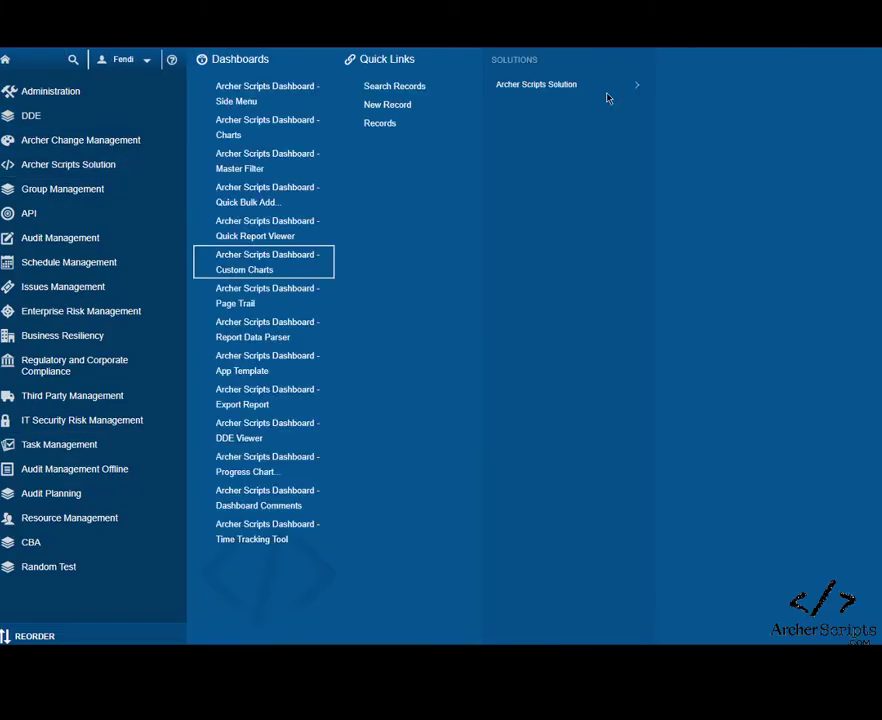
{"action": "mouse_move", "coordinate": [606, 85]}
{"action": "left_click", "coordinate": [748, 386]}
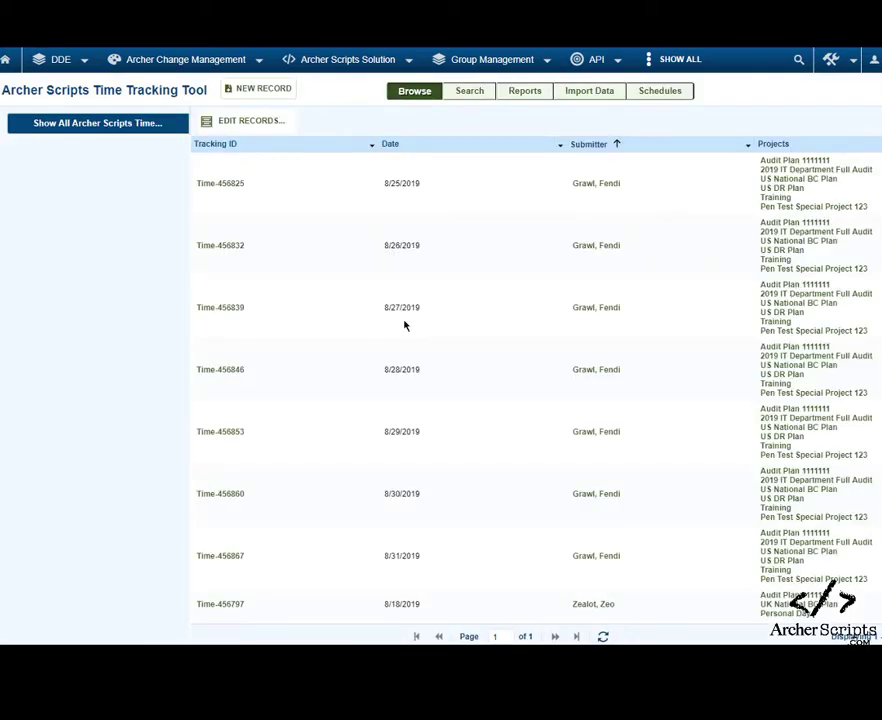
{"action": "scroll", "coordinate": [395, 320], "scroll_direction": "down", "scroll_amount": 3}
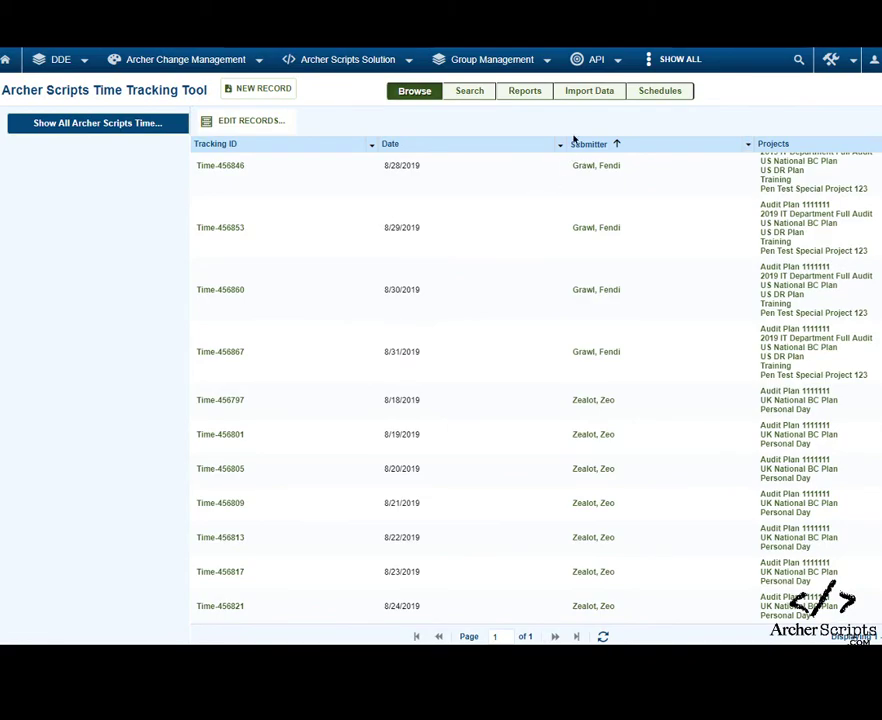
{"action": "left_click", "coordinate": [522, 91]}
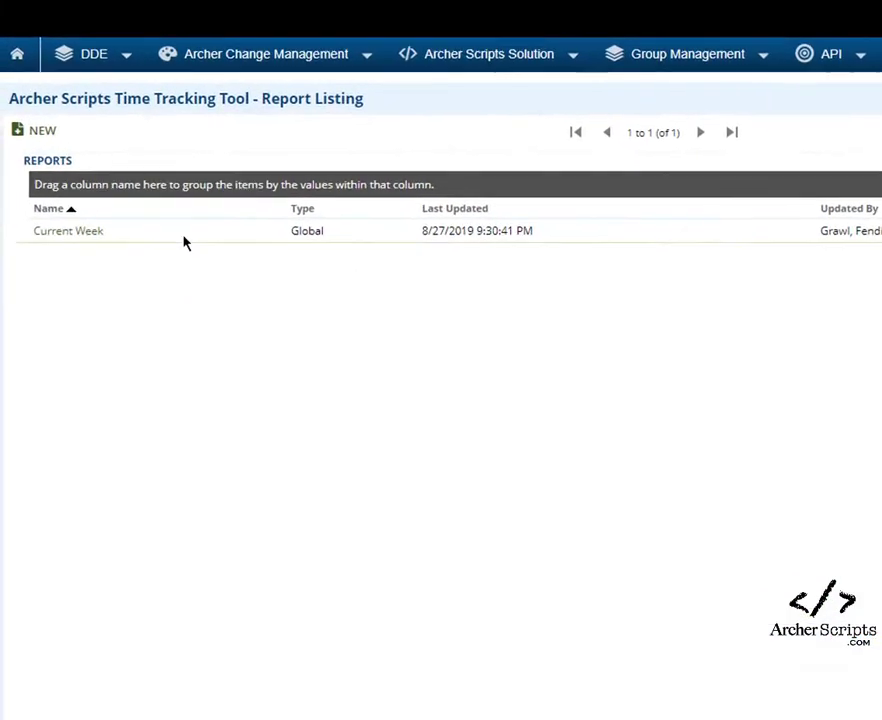
{"action": "left_click", "coordinate": [64, 195]}
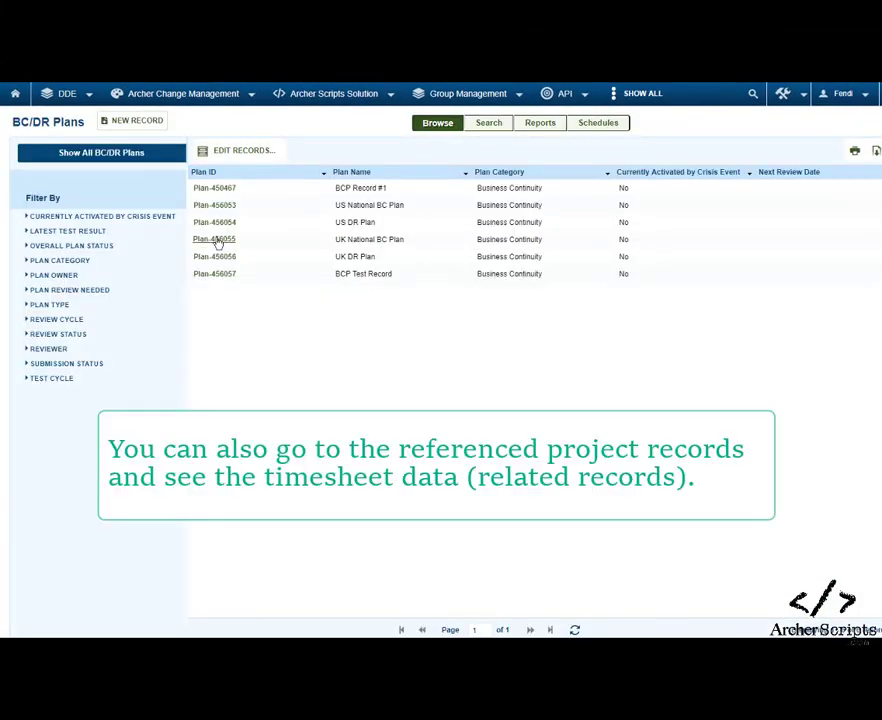
- Open the UK National BC Plan record in BC/DR Plans and examine its Time Tracking Data (BCP) section
{"action": "left_click", "coordinate": [218, 242]}
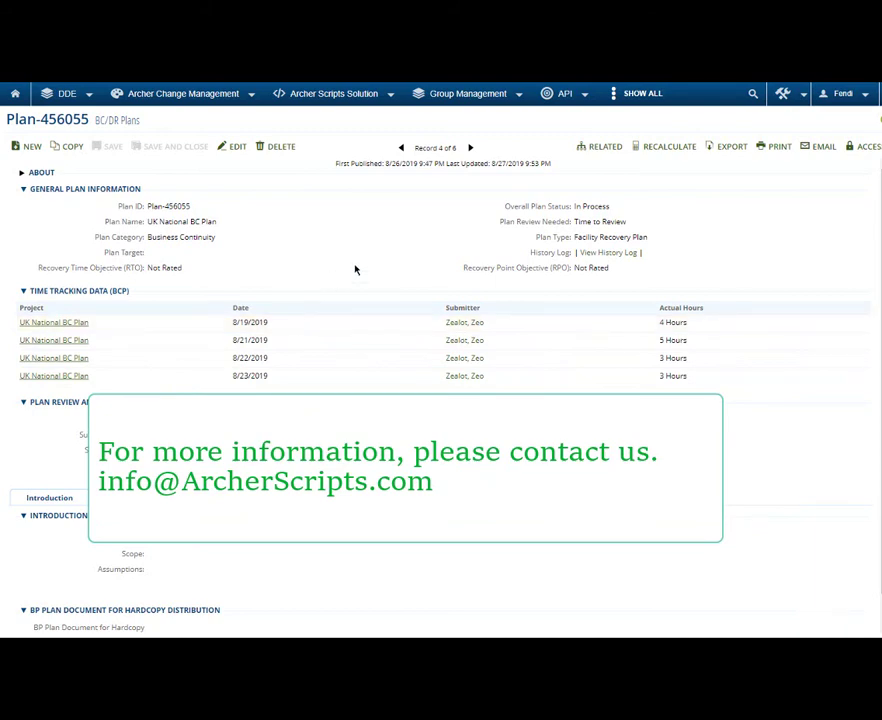
{"action": "left_click", "coordinate": [93, 290]}
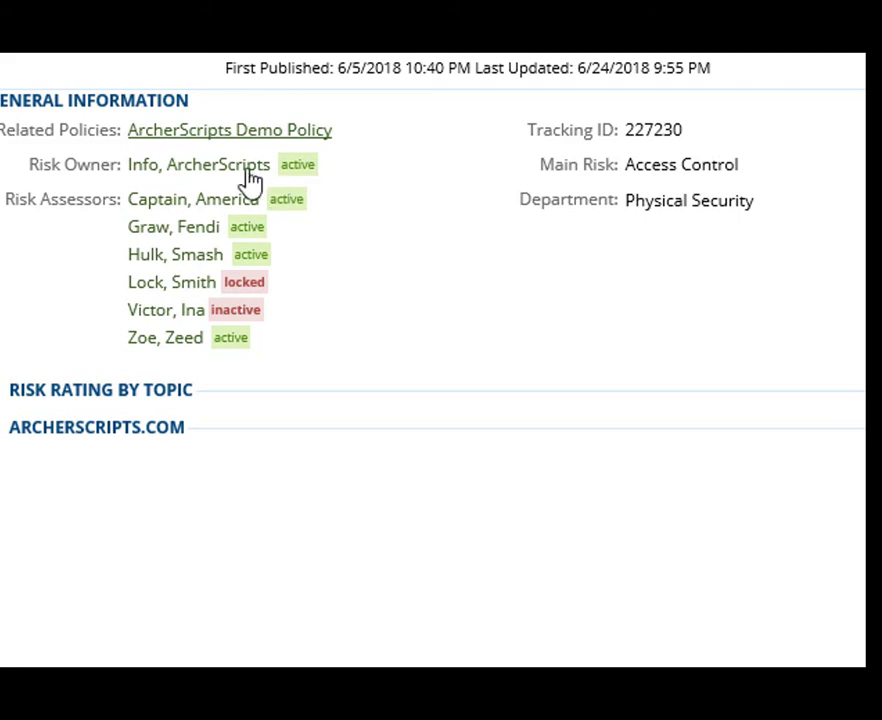
- Check the account status, last login, domain and groups of the risk owner and risk assessors in the General Information section
{"action": "mouse_move", "coordinate": [244, 176]}
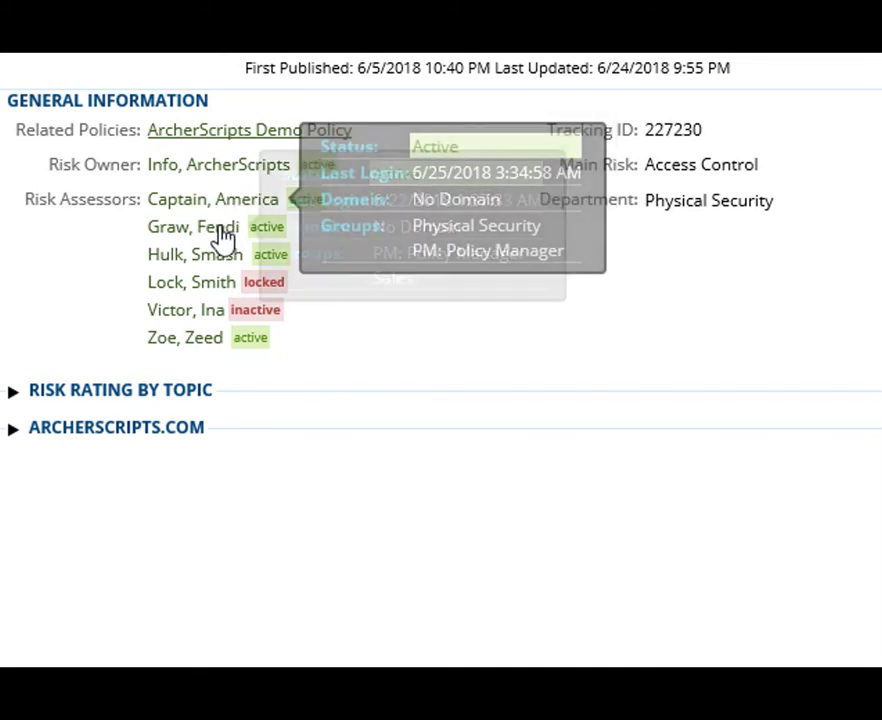
{"action": "mouse_move", "coordinate": [222, 238]}
{"action": "mouse_move", "coordinate": [220, 292]}
{"action": "mouse_move", "coordinate": [216, 314]}
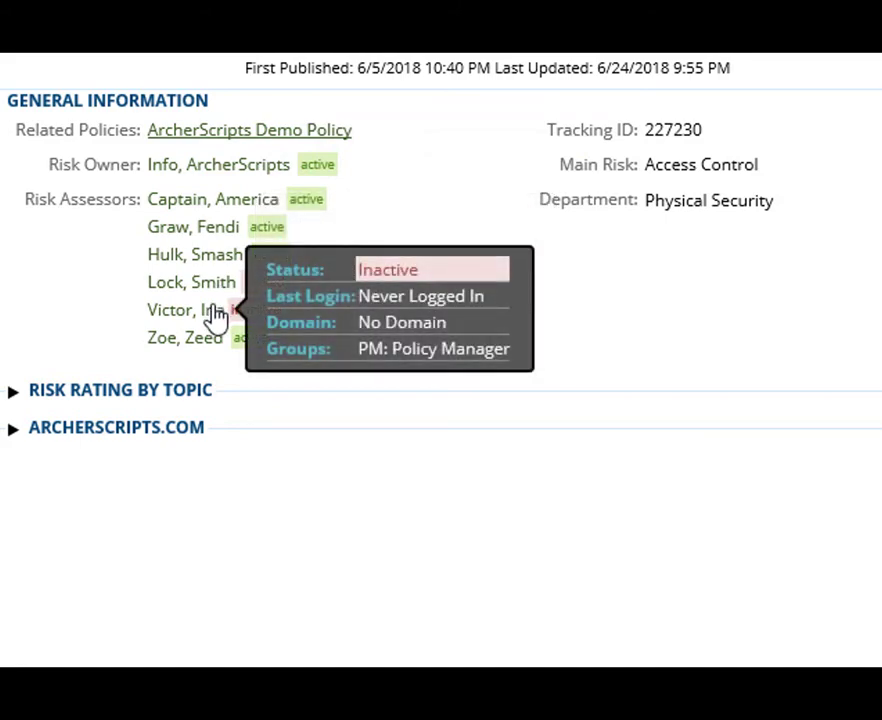
{"action": "mouse_move", "coordinate": [207, 346]}
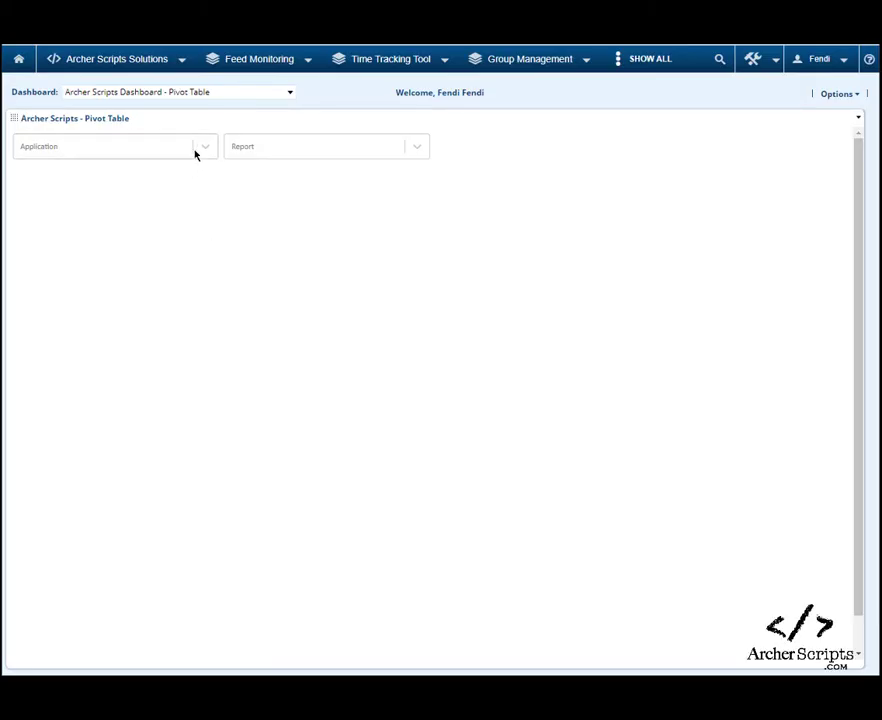
- Load the Scan Results Sample report of the Vulnerability Scan Results application into the Pivot Table dashboard
{"action": "left_click", "coordinate": [200, 148]}
{"action": "type", "text": "vul"}
{"action": "left_click", "coordinate": [193, 199]}
{"action": "left_click", "coordinate": [414, 153]}
{"action": "type", "text": "sample"}
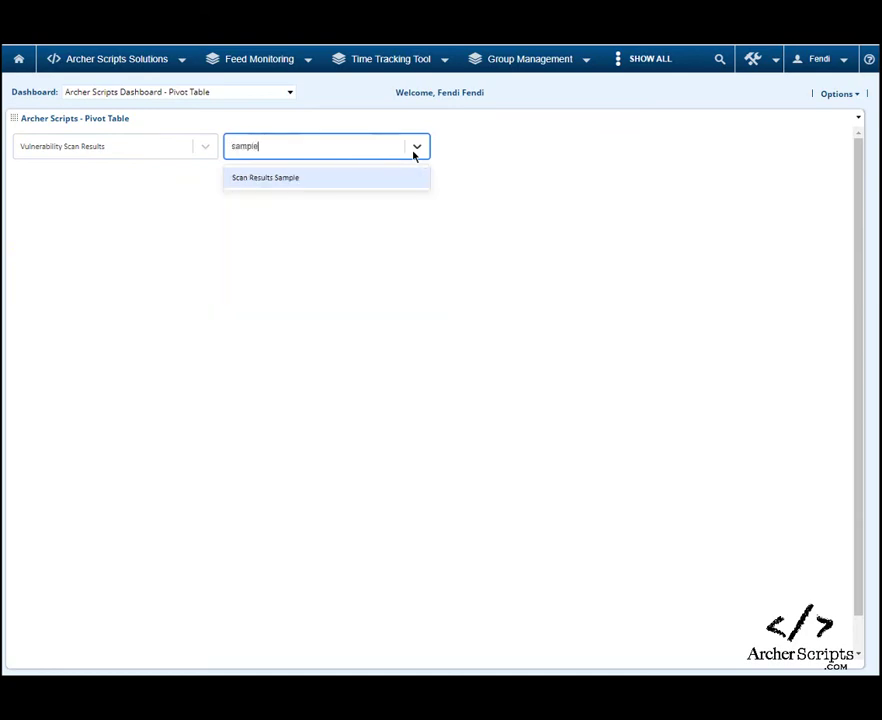
{"action": "left_click", "coordinate": [350, 190]}
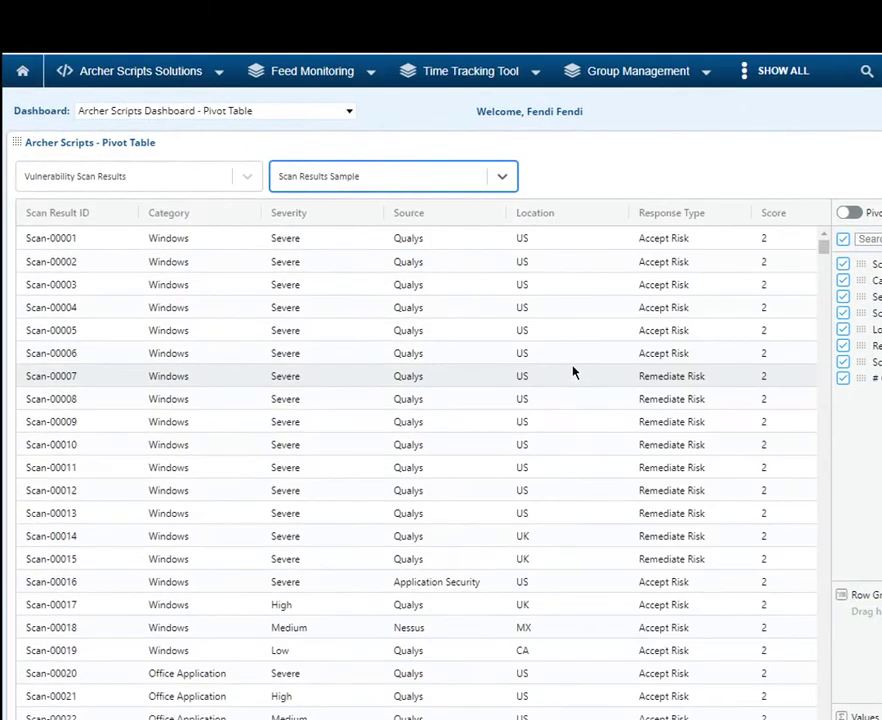
- Turn on Pivot Mode for the scan results, with Location as the row group and Score as the summed value
{"action": "scroll", "coordinate": [795, 311], "scroll_direction": "down", "scroll_amount": 10}
{"action": "scroll", "coordinate": [788, 345], "scroll_direction": "down", "scroll_amount": 18}
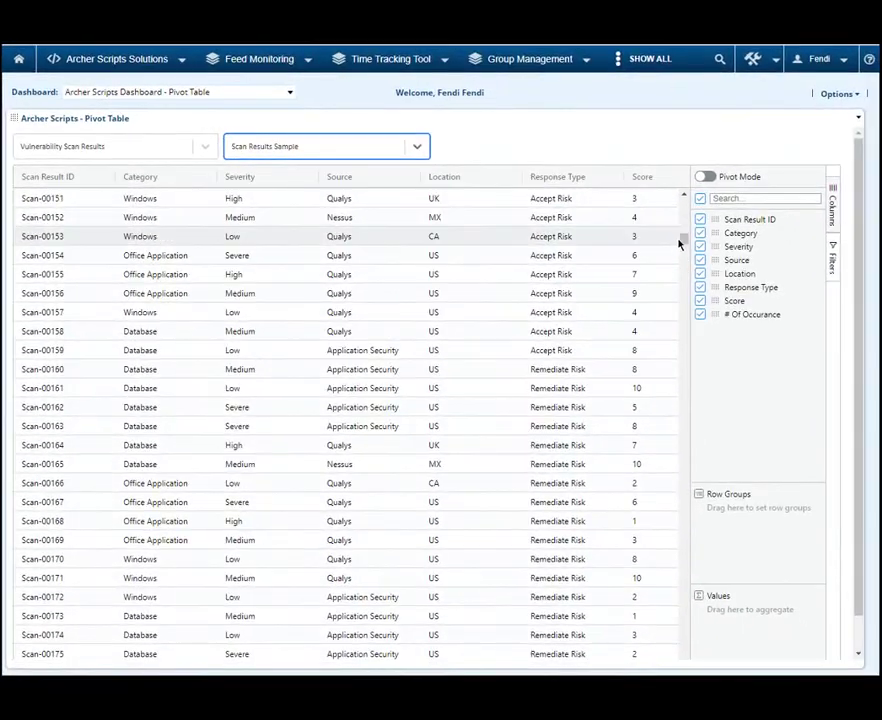
{"action": "left_click_drag", "start_coordinate": [679, 243], "coordinate": [683, 199]}
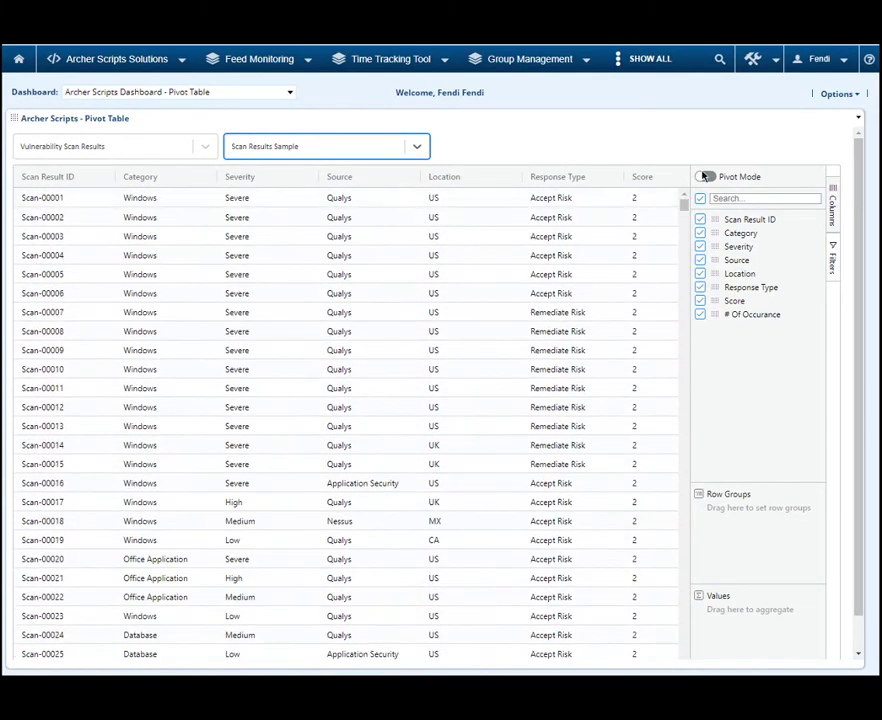
{"action": "left_click", "coordinate": [708, 176]}
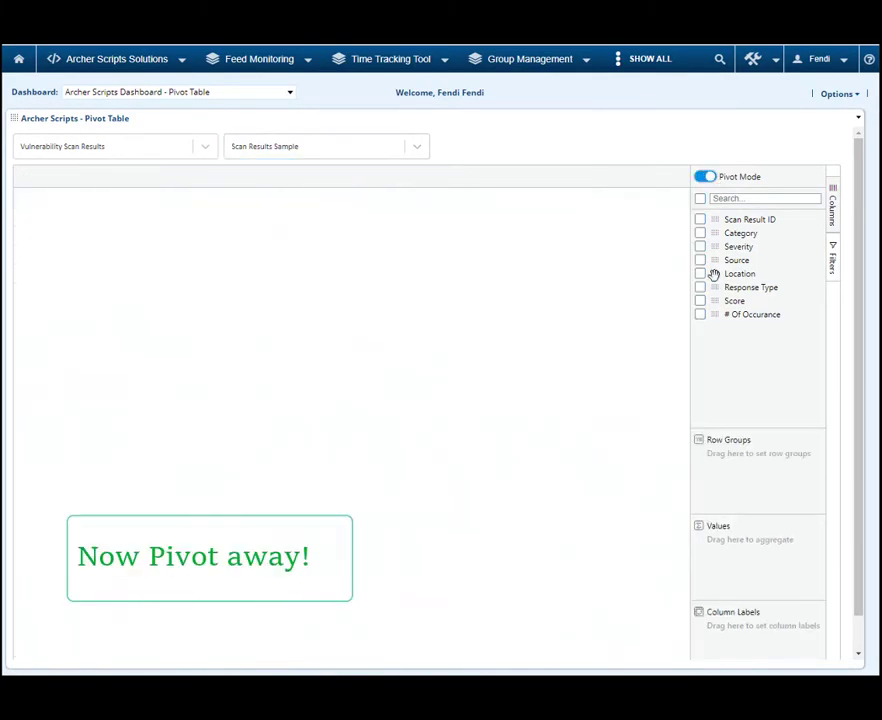
{"action": "left_click_drag", "start_coordinate": [716, 275], "coordinate": [725, 468]}
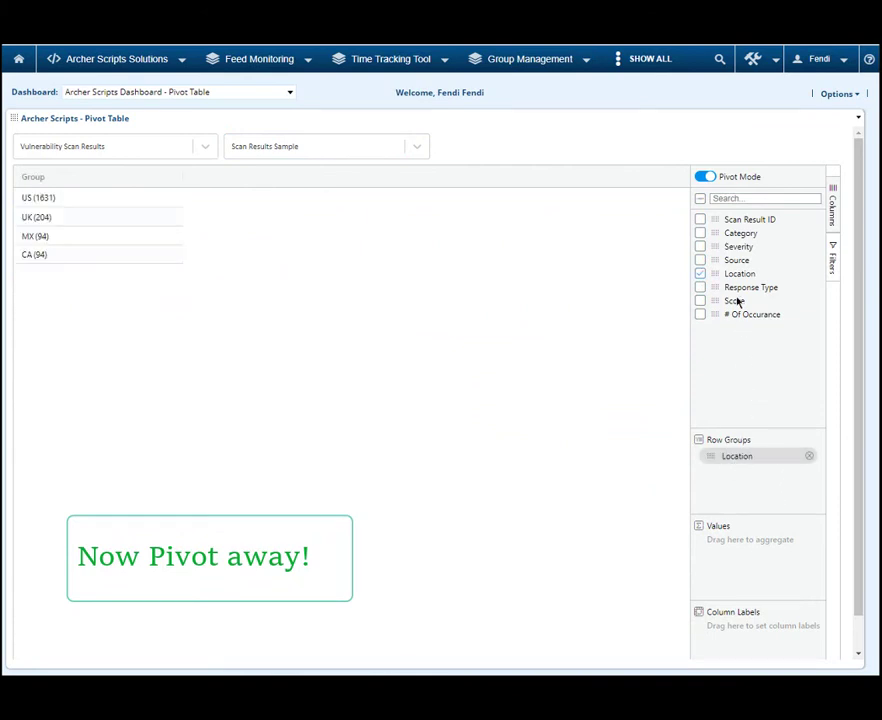
{"action": "left_click_drag", "start_coordinate": [719, 299], "coordinate": [740, 545]}
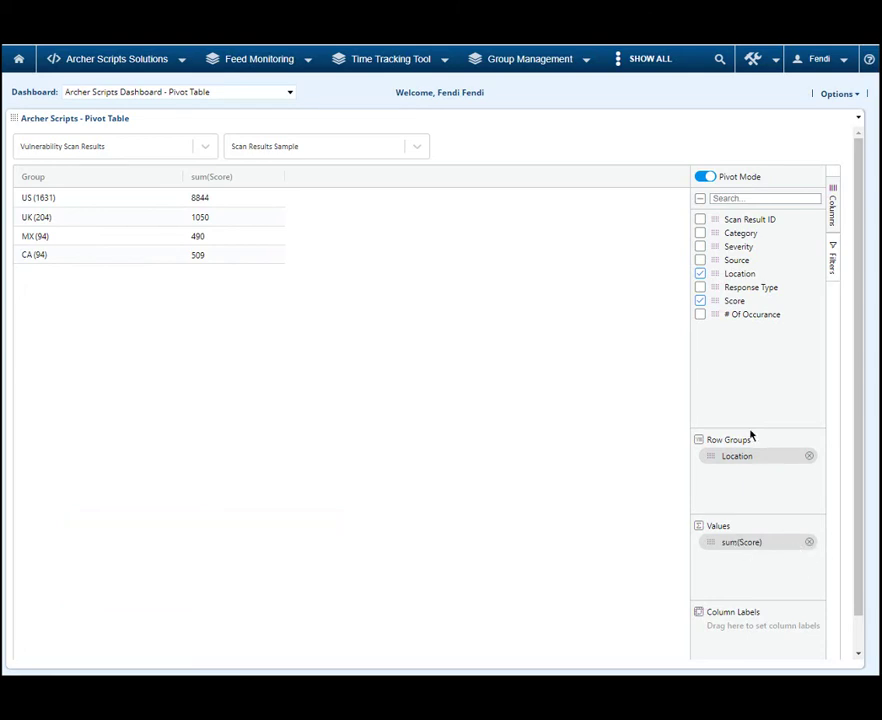
- Try the avg aggregation on the Score value and set it back to sum
{"action": "left_click", "coordinate": [742, 542]}
{"action": "left_click", "coordinate": [744, 561]}
{"action": "left_click", "coordinate": [773, 566]}
{"action": "left_click_drag", "start_coordinate": [835, 586], "coordinate": [864, 628]}
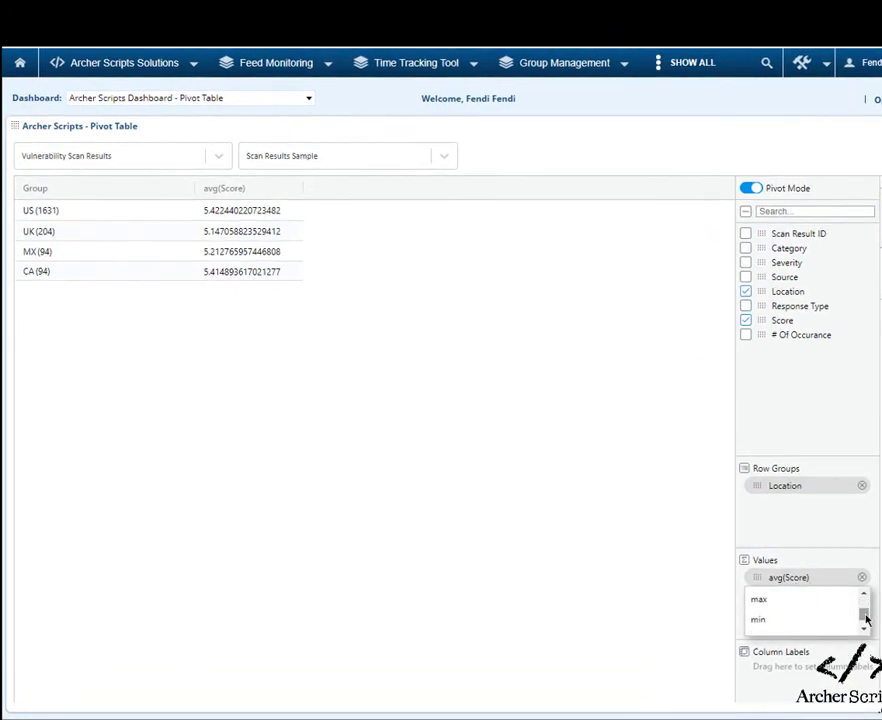
{"action": "left_click", "coordinate": [784, 630]}
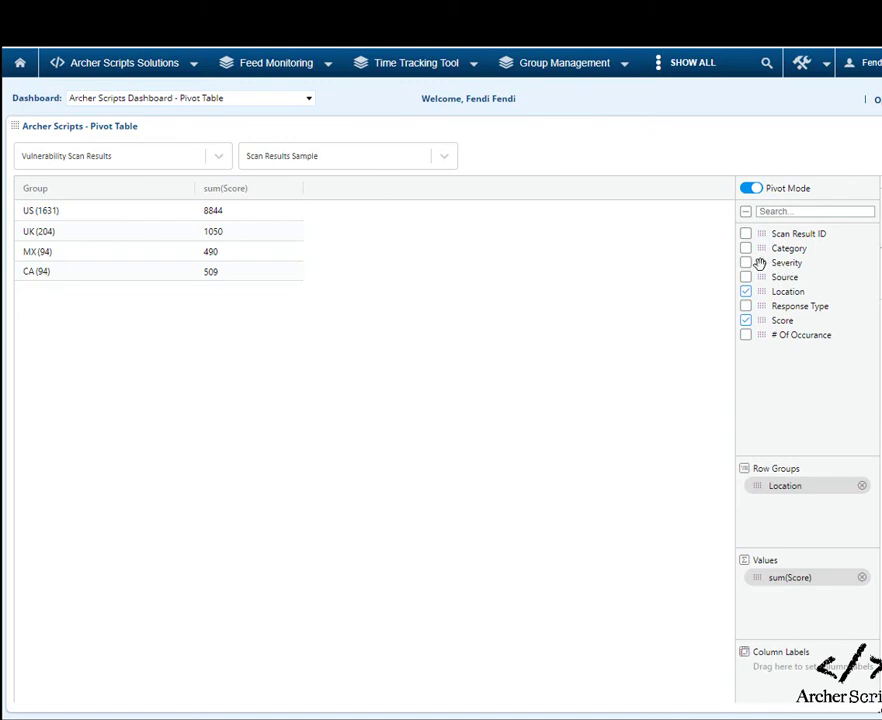
- Use Severity for the pivot's column labels and add Category as a second row group under Location
{"action": "left_click_drag", "start_coordinate": [760, 262], "coordinate": [787, 669]}
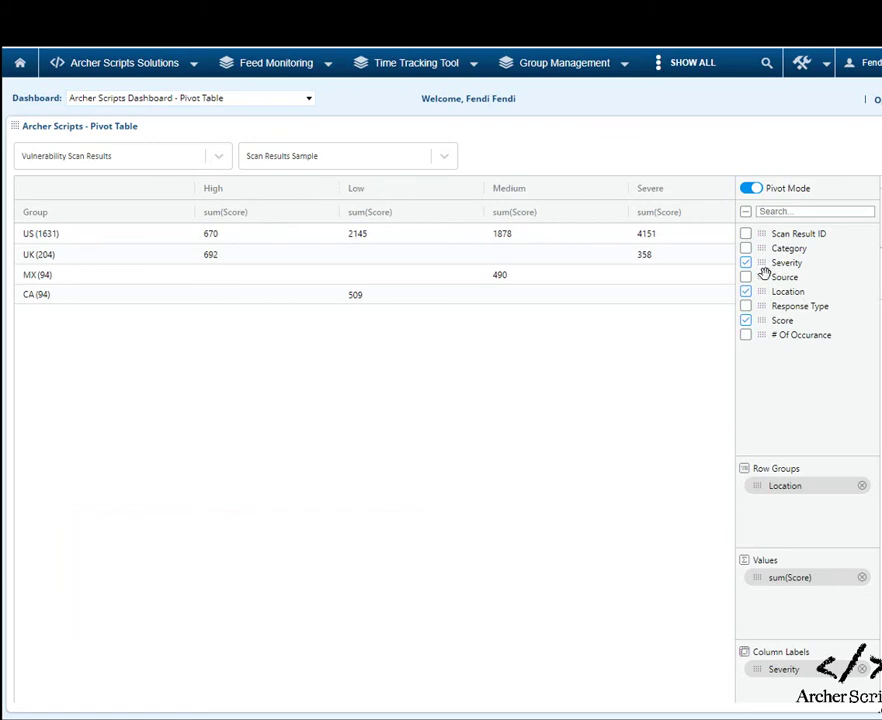
{"action": "left_click_drag", "start_coordinate": [764, 250], "coordinate": [829, 534]}
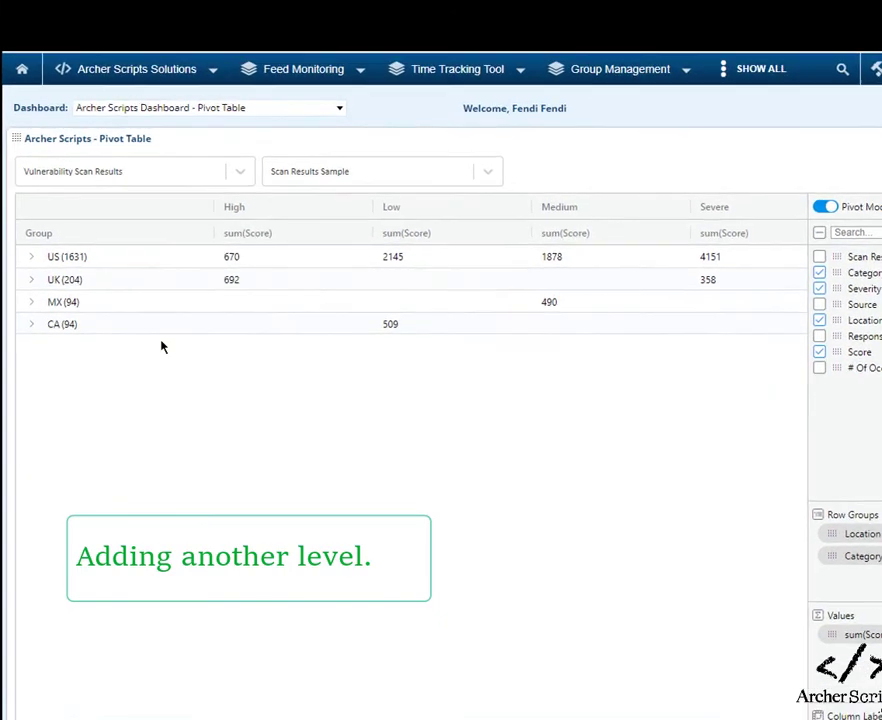
- Expand the US, UK, MX and CA location groups to break them down by category
{"action": "left_click", "coordinate": [30, 234]}
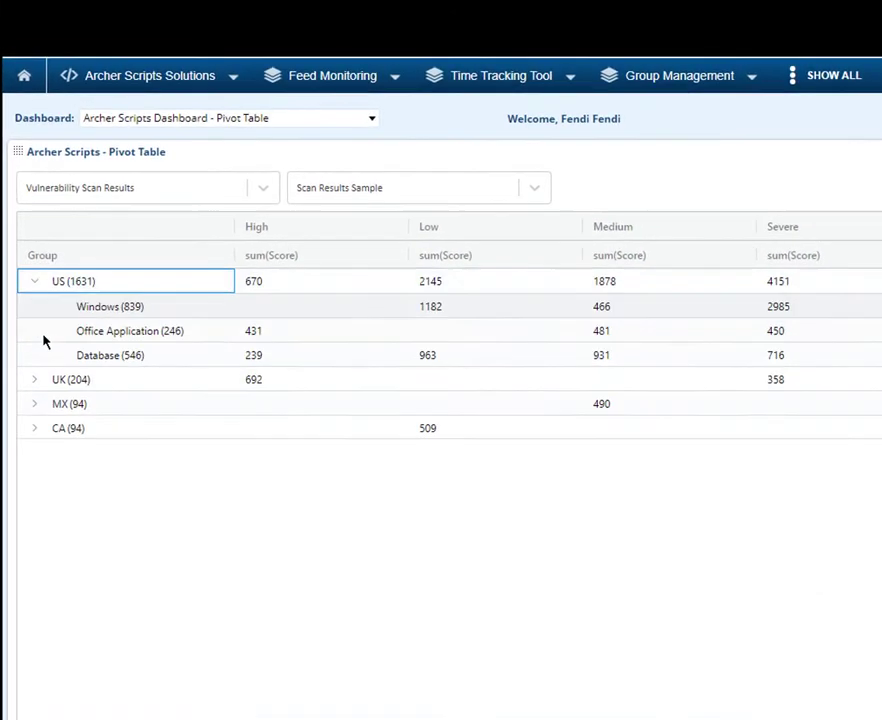
{"action": "left_click", "coordinate": [36, 381]}
{"action": "left_click", "coordinate": [36, 455]}
{"action": "left_click", "coordinate": [38, 528]}
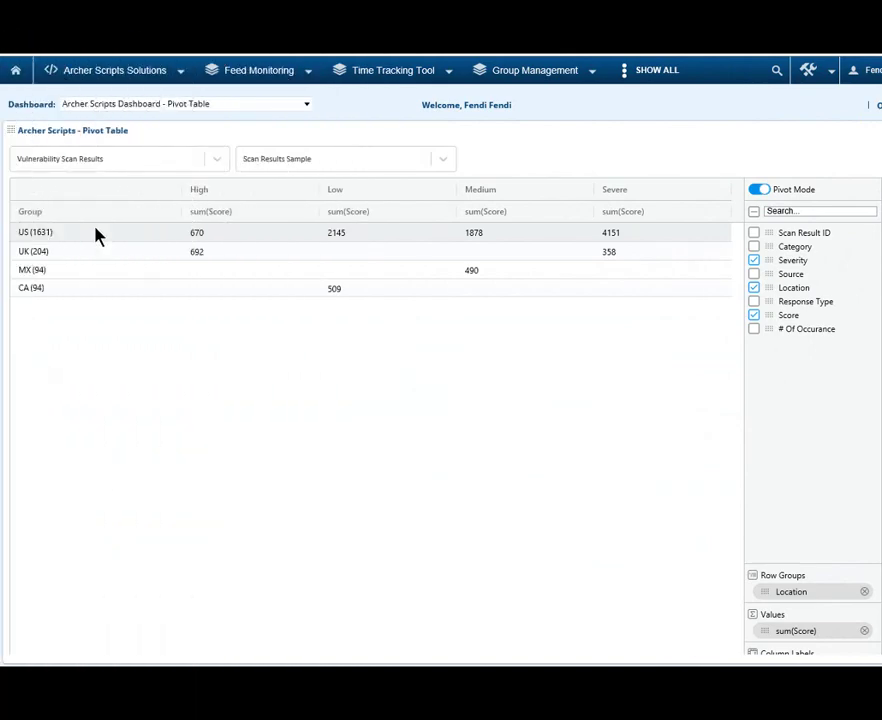
- Select the US, UK, MX and CA rows across all severity columns and create a stacked bar Pivot Chart from them
{"action": "left_click_drag", "start_coordinate": [94, 232], "coordinate": [96, 251]}
{"action": "left_click_drag", "start_coordinate": [258, 287], "coordinate": [738, 301]}
{"action": "right_click", "coordinate": [556, 283]}
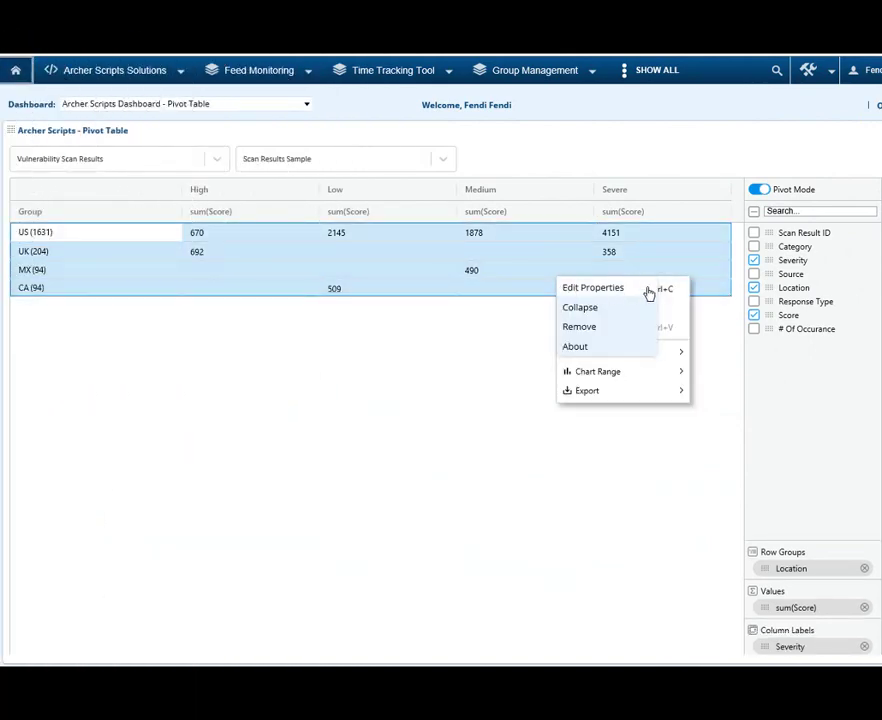
{"action": "mouse_move", "coordinate": [612, 356]}
{"action": "mouse_move", "coordinate": [742, 378]}
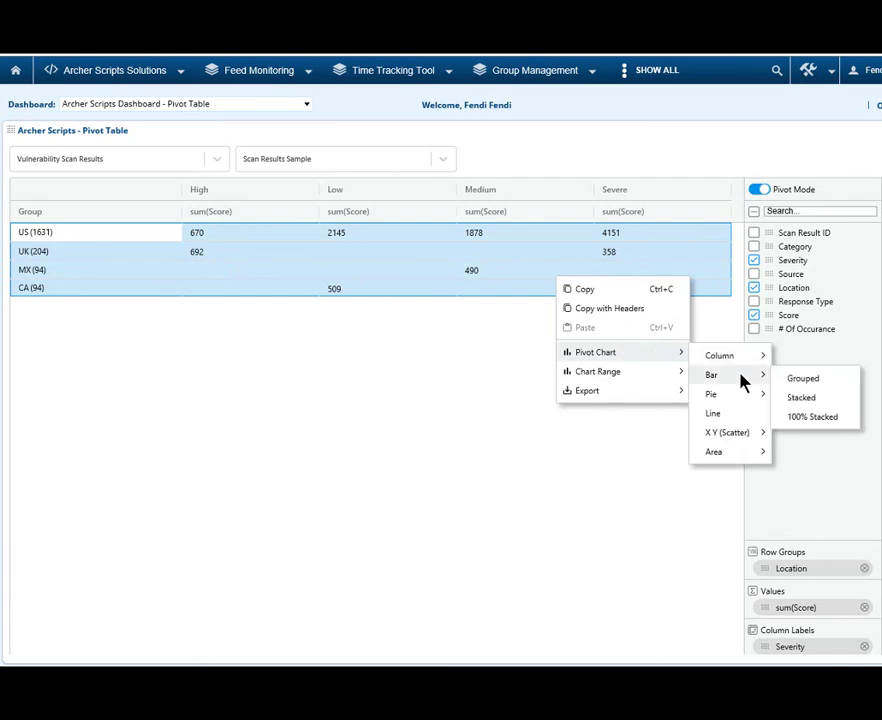
{"action": "left_click", "coordinate": [810, 399]}
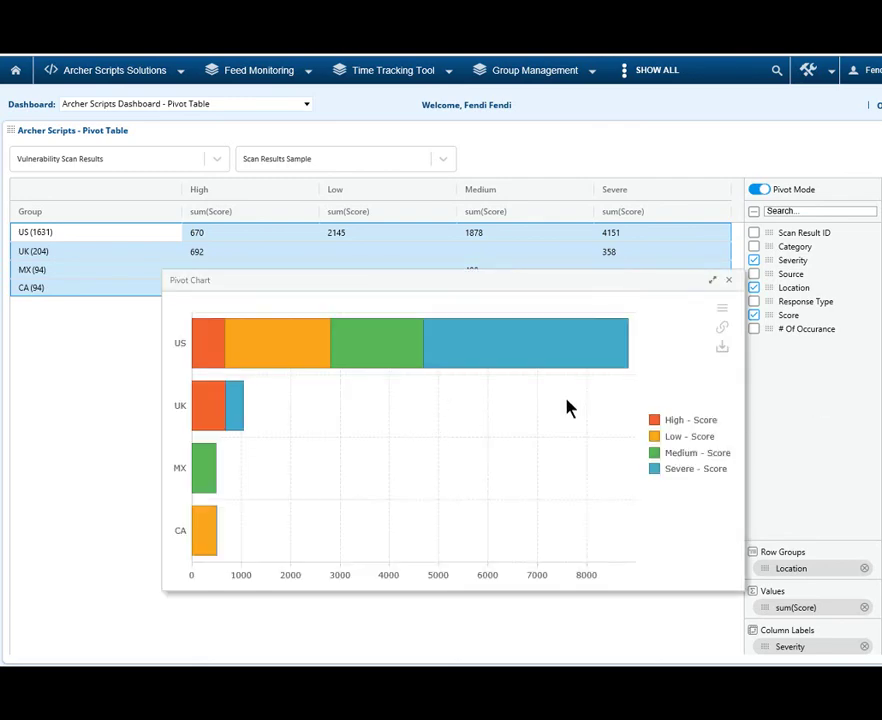
- Change the pivot chart to a 100% stacked column chart and download it as an image
{"action": "left_click", "coordinate": [720, 312]}
{"action": "left_click", "coordinate": [665, 362]}
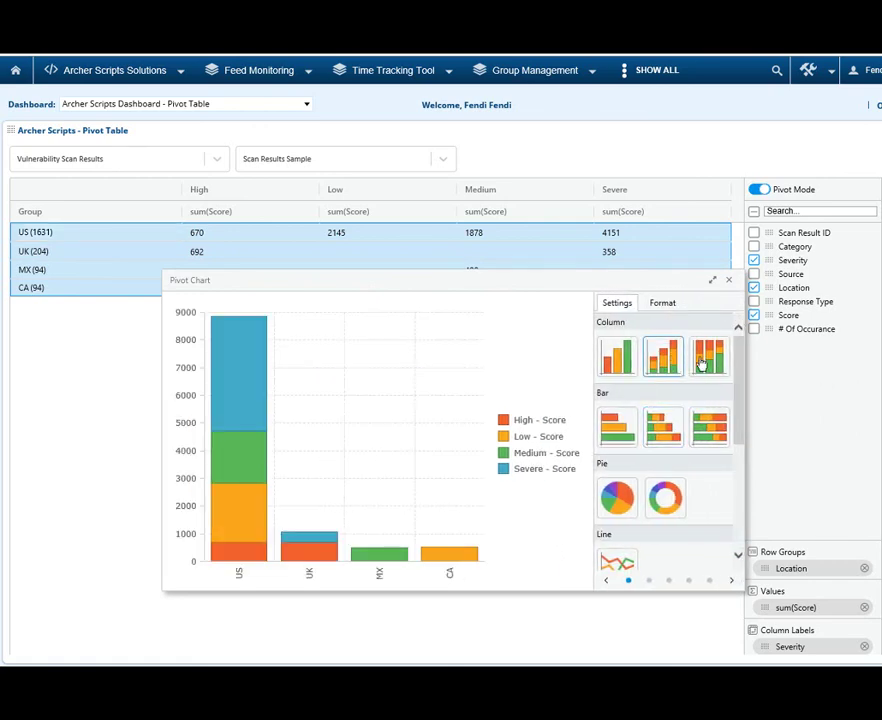
{"action": "left_click", "coordinate": [707, 362]}
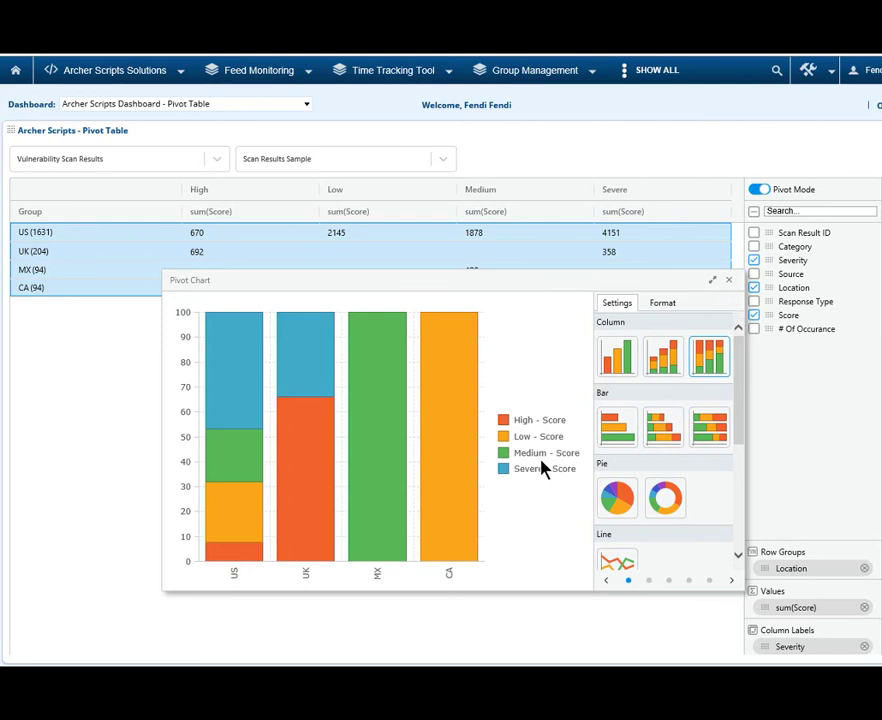
{"action": "left_click", "coordinate": [473, 516]}
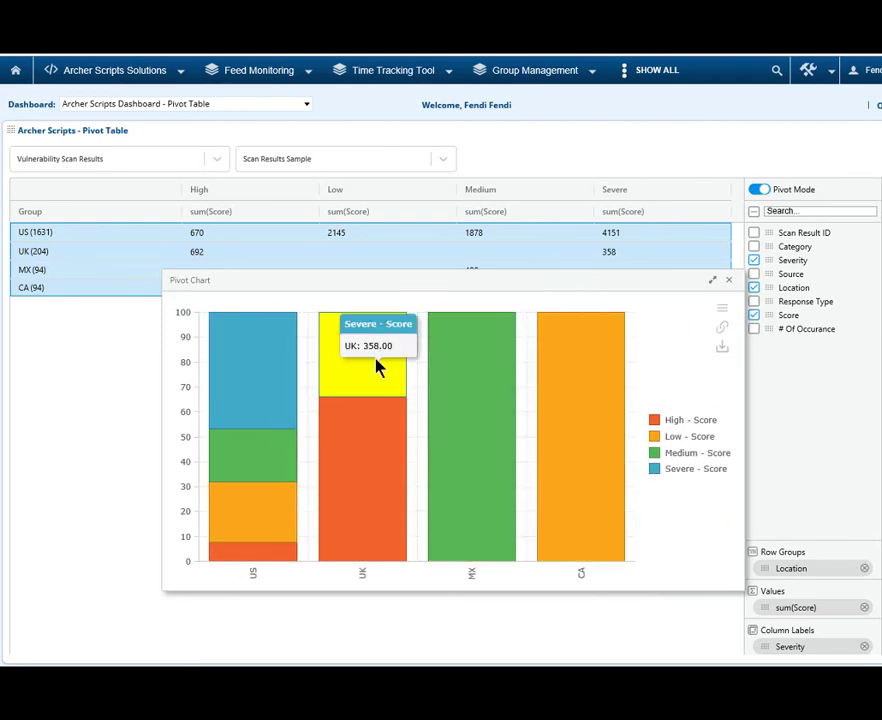
{"action": "left_click", "coordinate": [722, 350]}
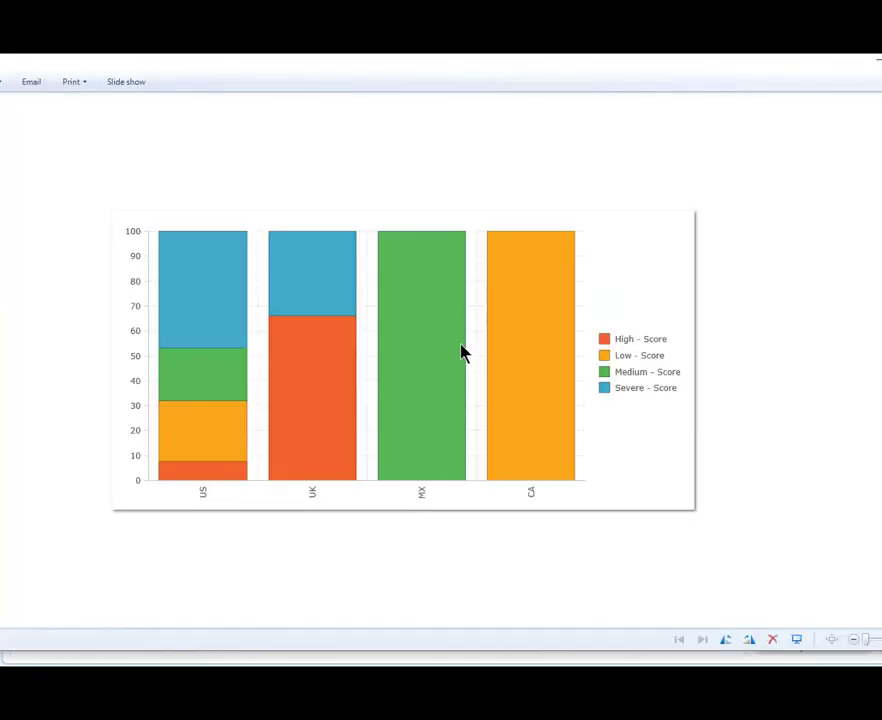